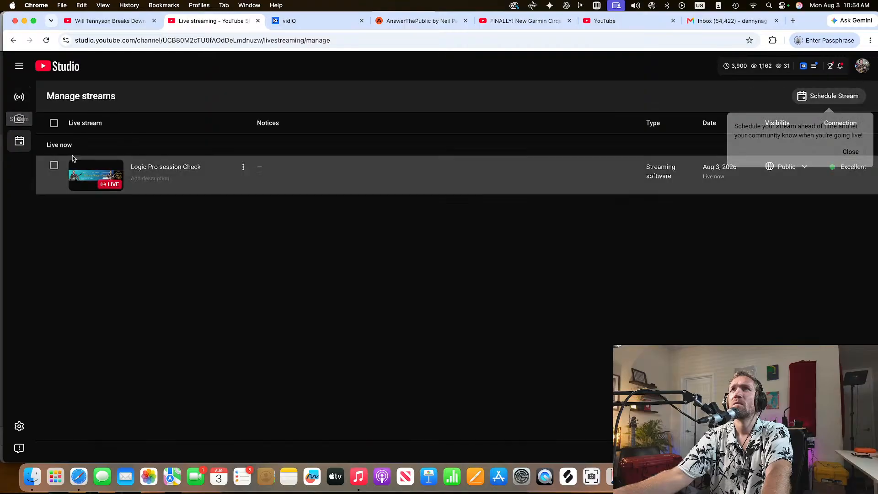
Open the Logic Pro session Check live stream, minimise the browser and switch to the SEXY funky dance project in Logic Pro
left_click(190, 170)
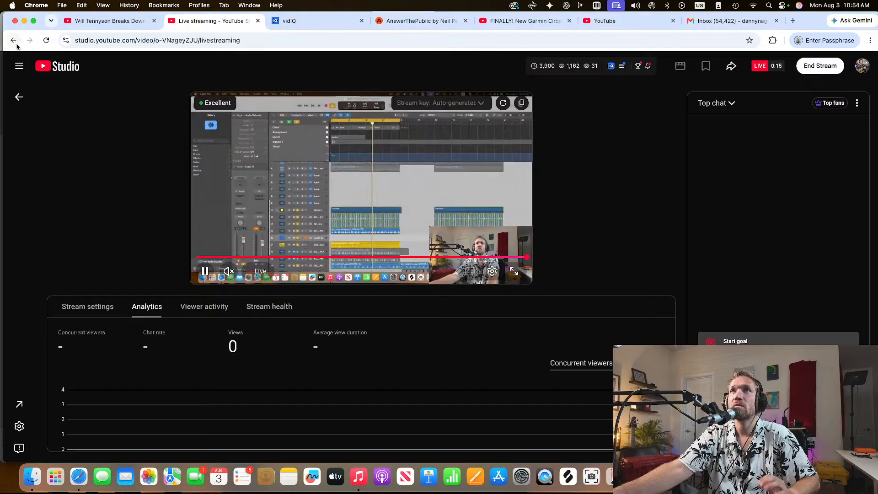
left_click(24, 21)
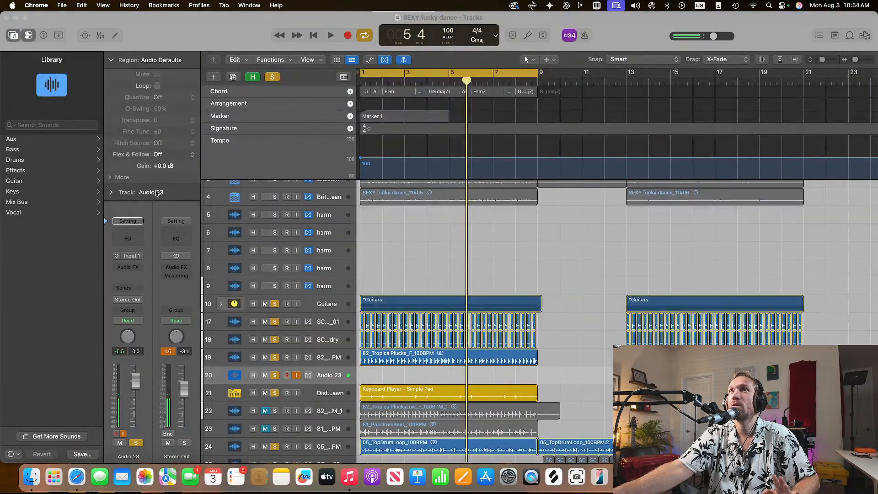
left_click(393, 202)
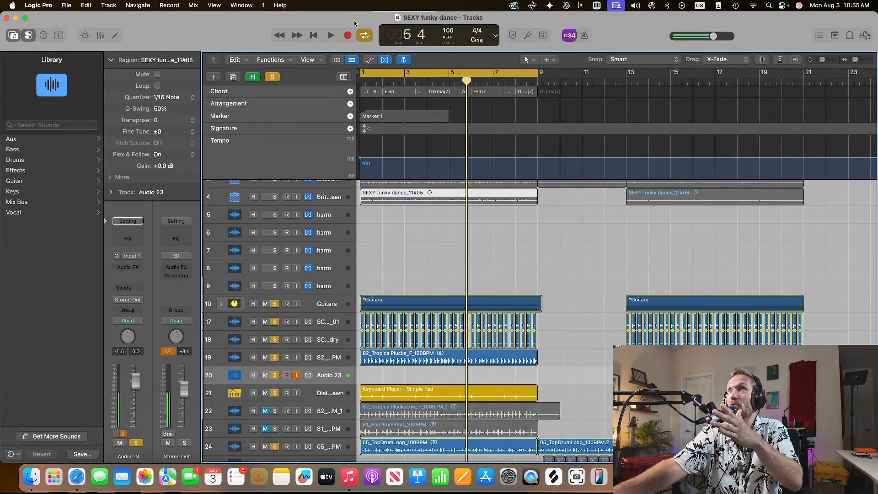
mouse_move(355, 21)
left_mouse_down()
mouse_move(356, 151)
mouse_move(358, 14)
left_mouse_up()
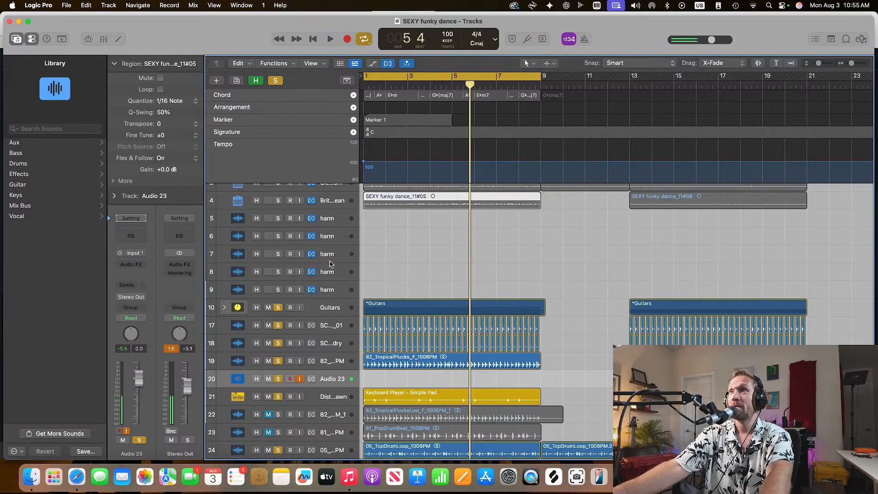
Play the project with solo removed from the Simple Pad keyboard, Audio 23 and tracks 17 to 19 to hear the Guitars stack alone
scroll(378, 270, "up", 3)
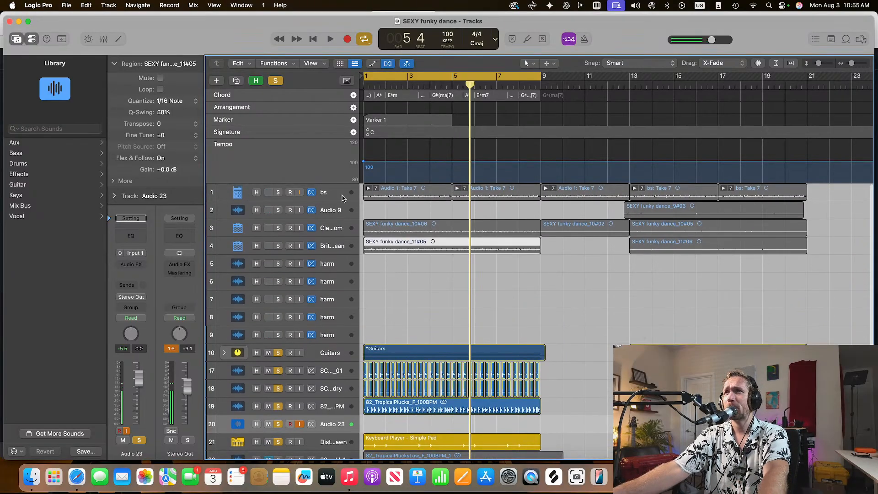
key("space")
scroll(398, 338, "down", 1)
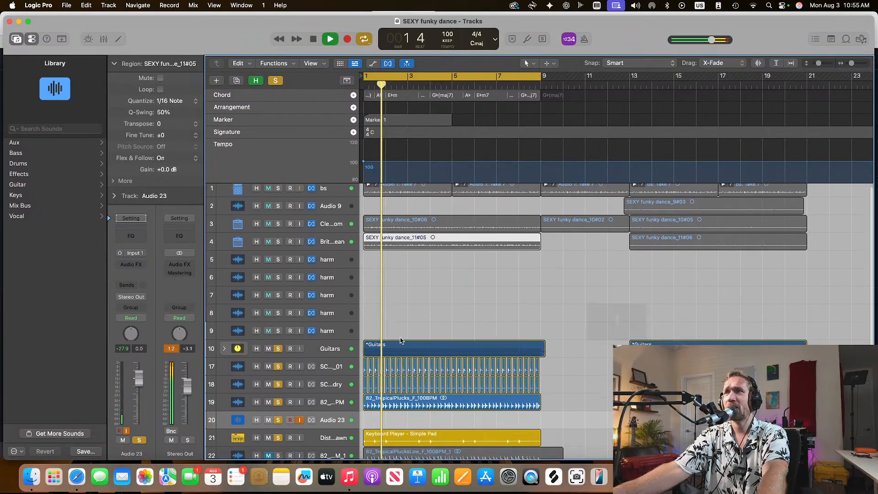
scroll(400, 340, "down", 5)
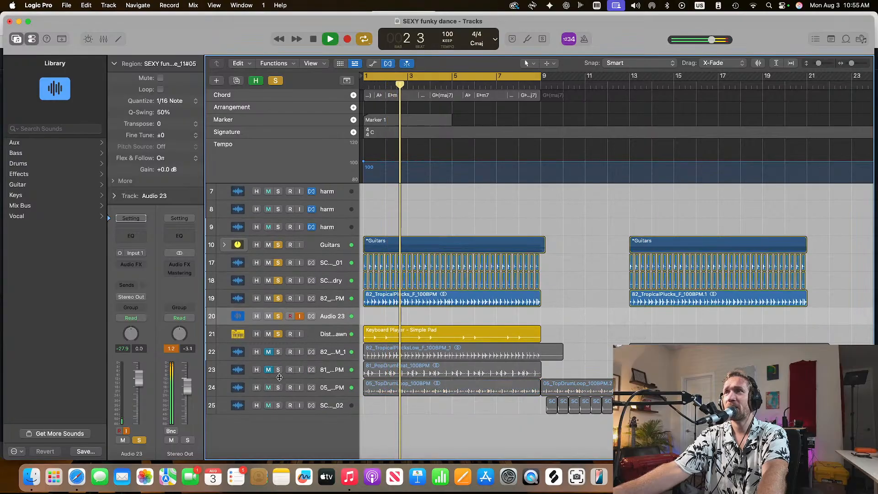
left_click(278, 334)
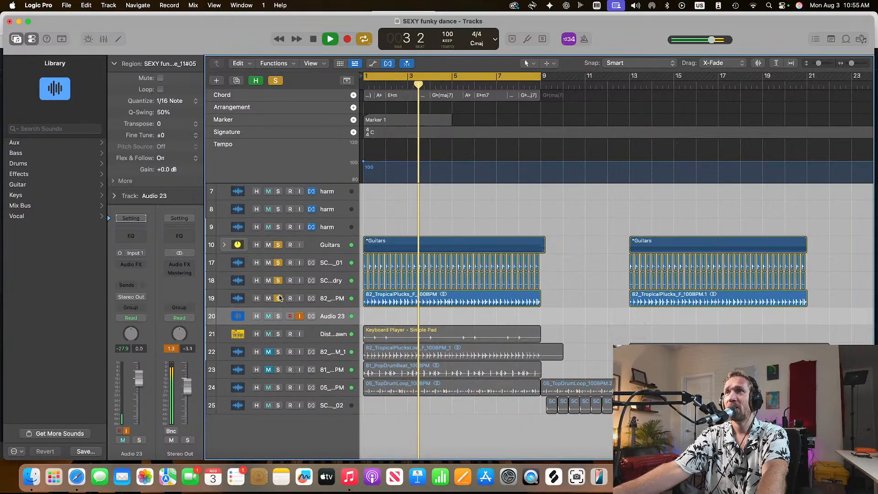
left_click_drag(279, 298, 279, 263)
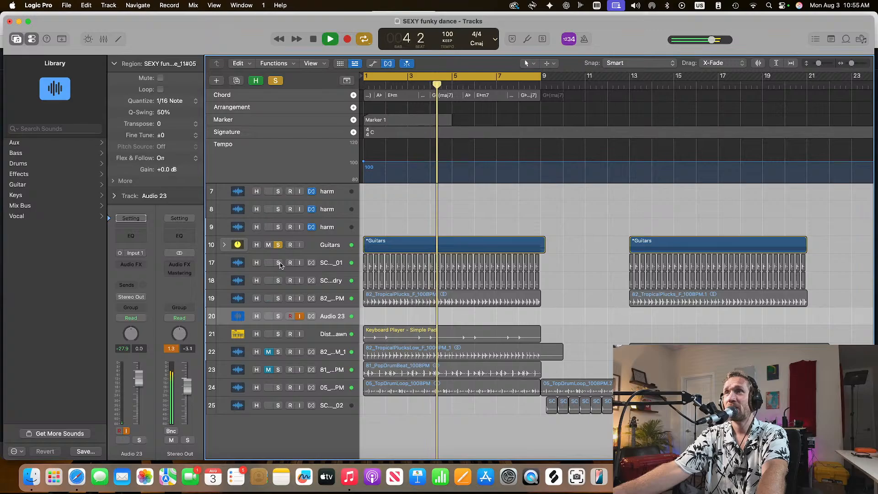
key("space")
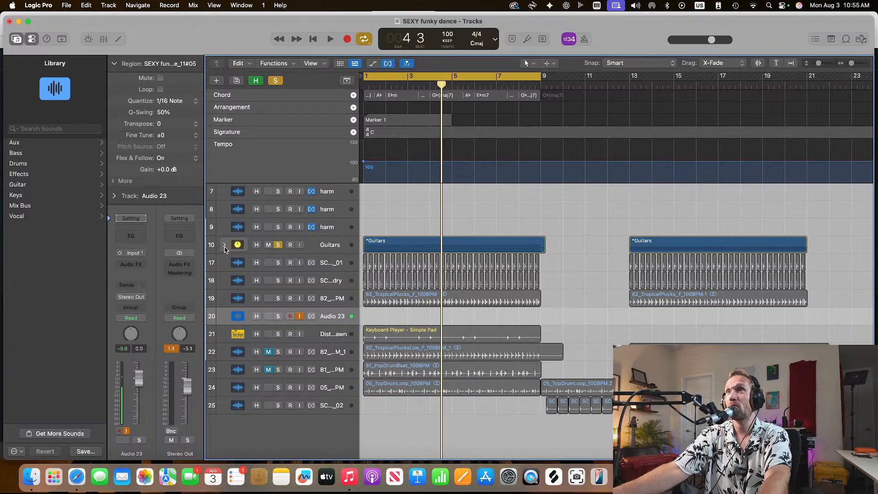
During playback, solo tracks 17 to 19 and the Simple Pad keyboard track, and solo Audio 23 with playback stopped
key("space")
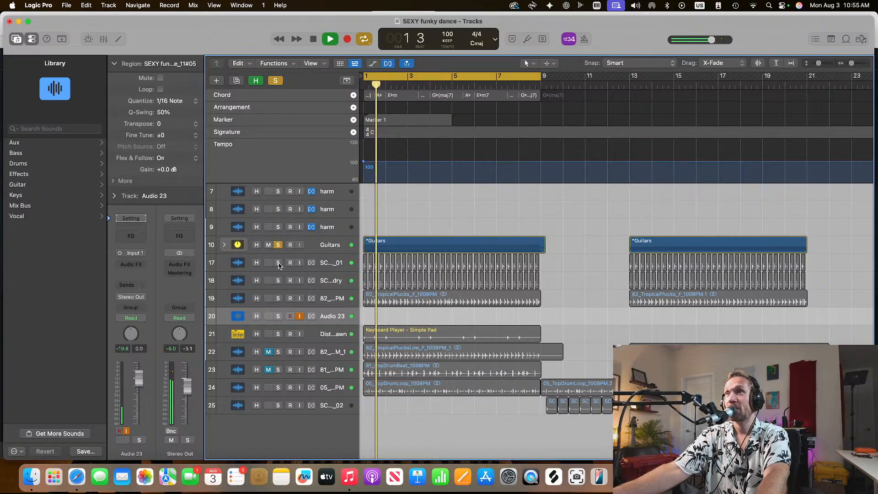
left_click_drag(278, 262, 275, 292)
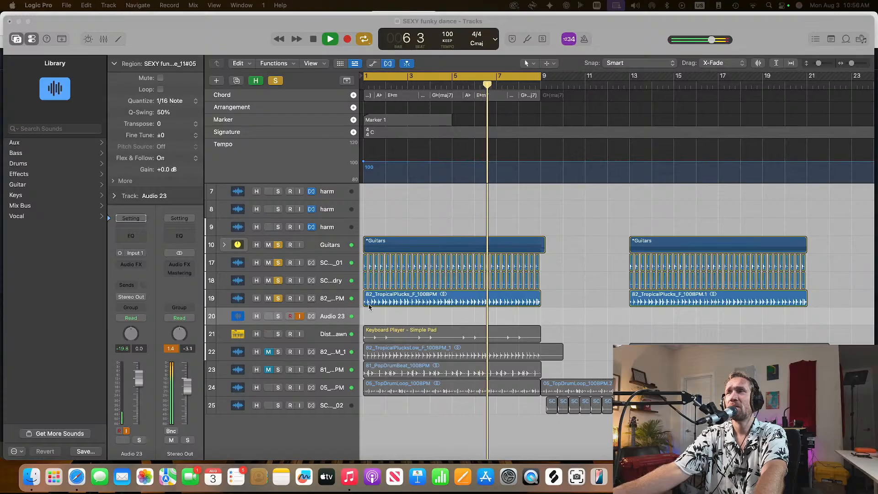
left_click(278, 334)
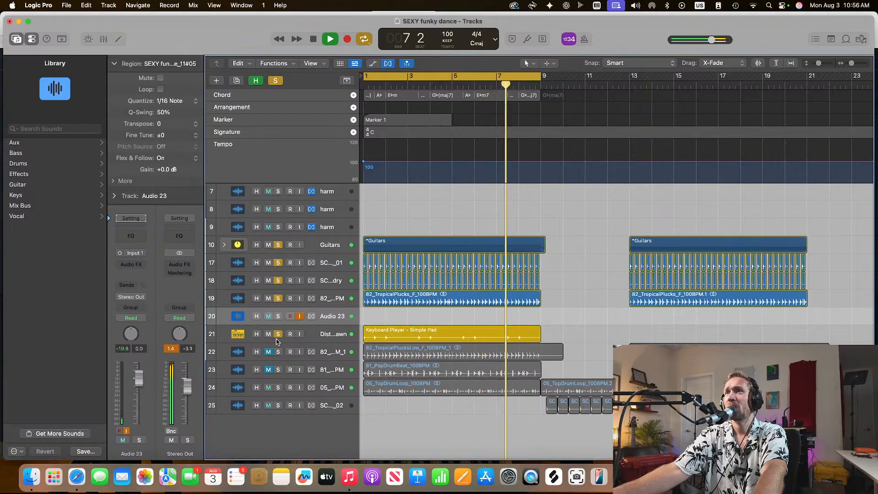
key("space")
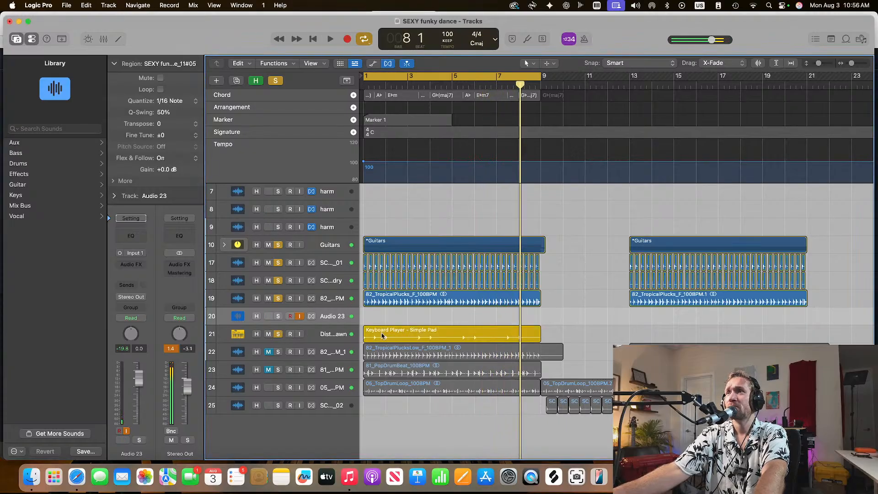
left_click(277, 316)
Analyze the chords of the first 82_TropicalPlucks_F_100BPM audio region on track 19
scroll(407, 302, "up", 5)
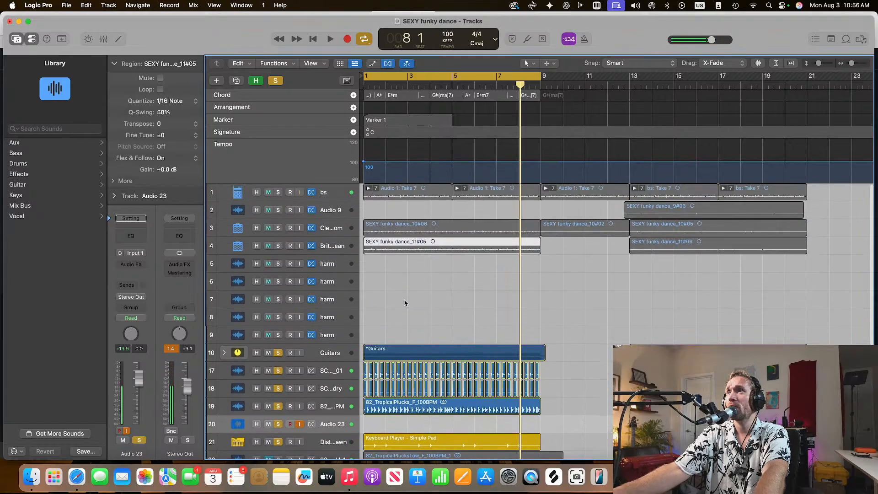
left_click(382, 403)
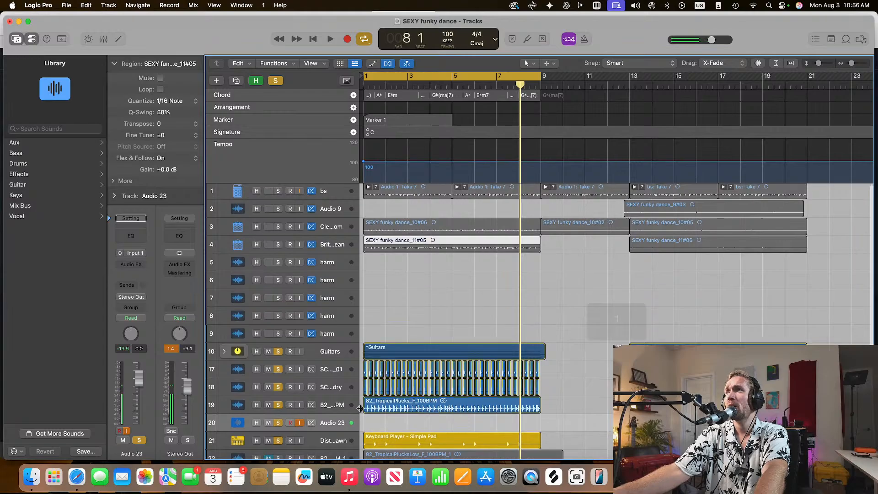
scroll(383, 403, "down", 4)
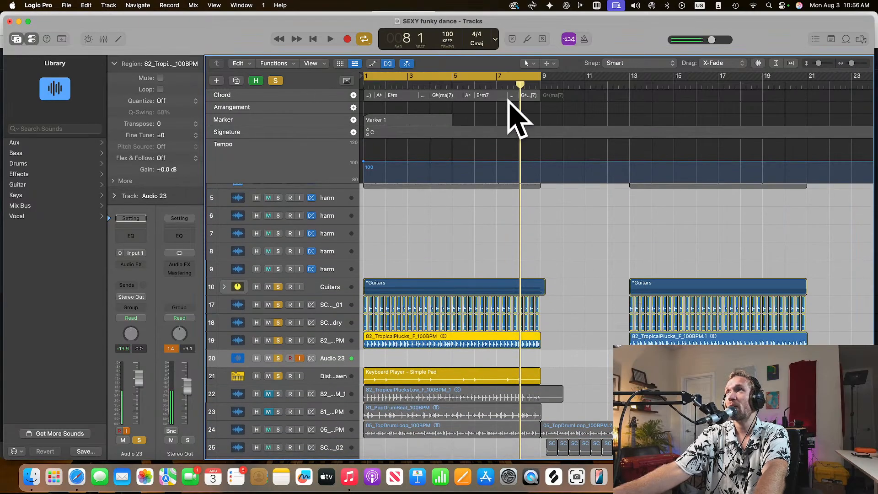
right_click(409, 341)
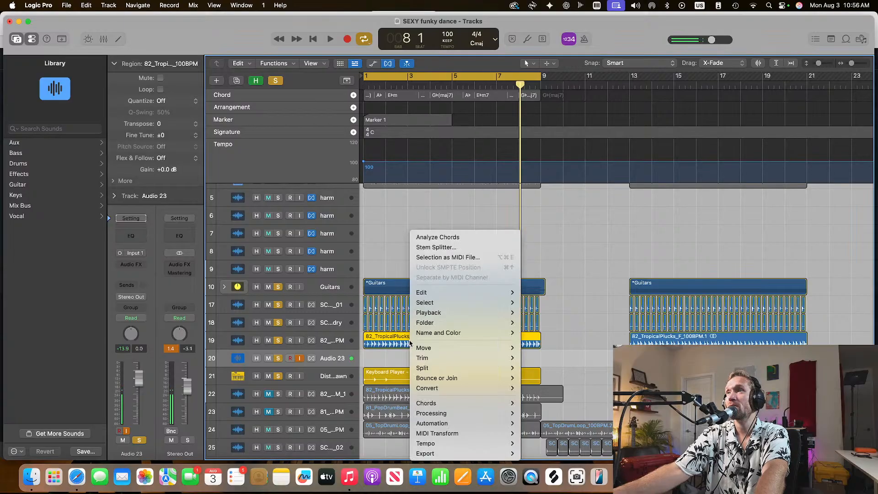
left_click(464, 237)
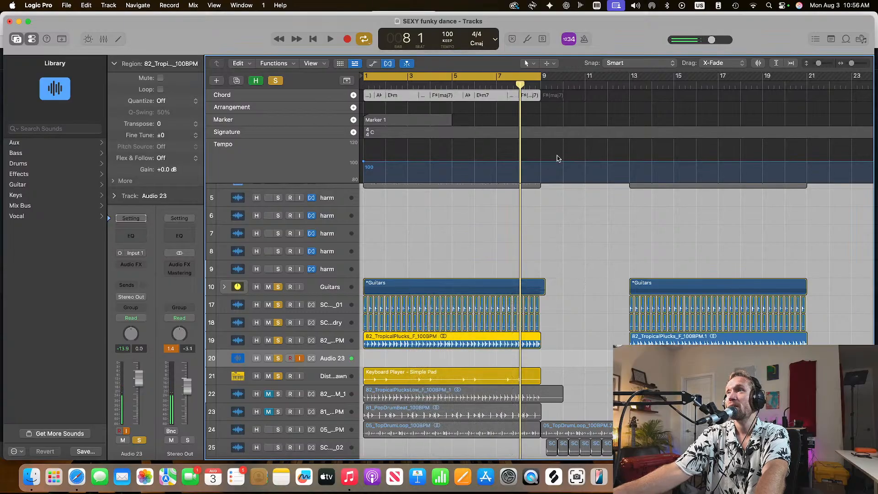
left_click_drag(852, 63, 859, 67)
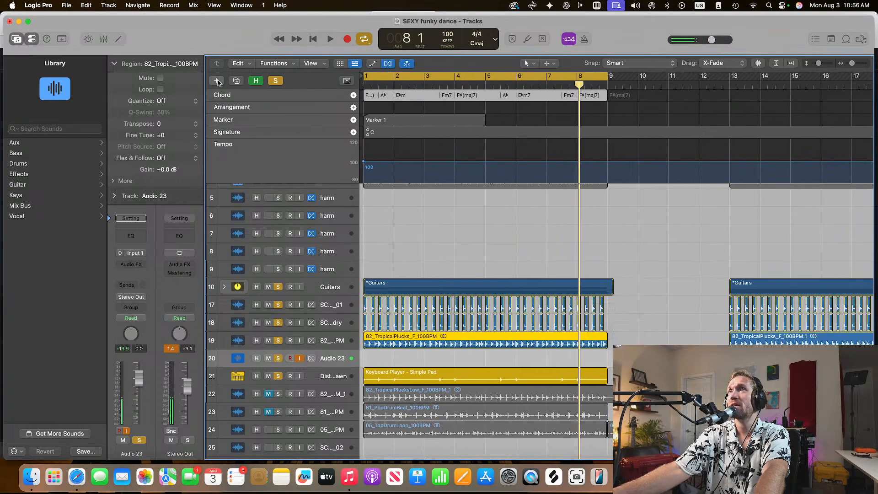
Examine the options for a new Keyboard Player track and the Session Player settings of the existing Simple Pad region
left_click(217, 81)
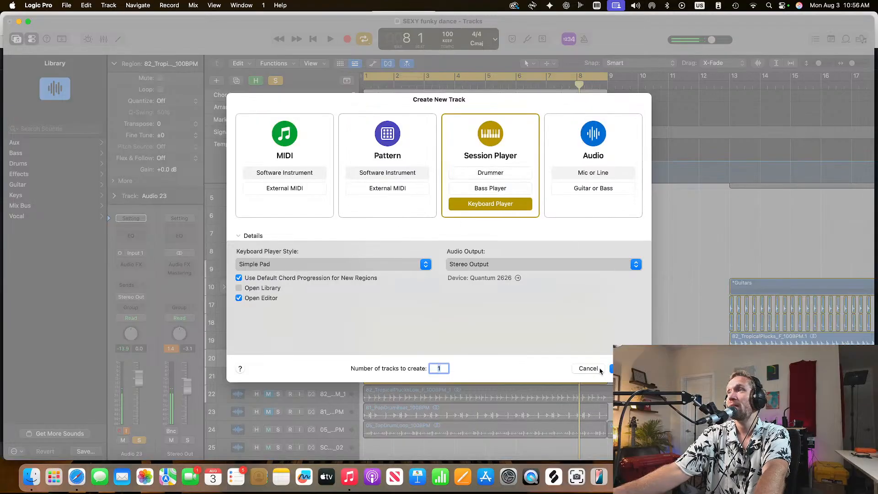
left_click(615, 369)
double_click(386, 383)
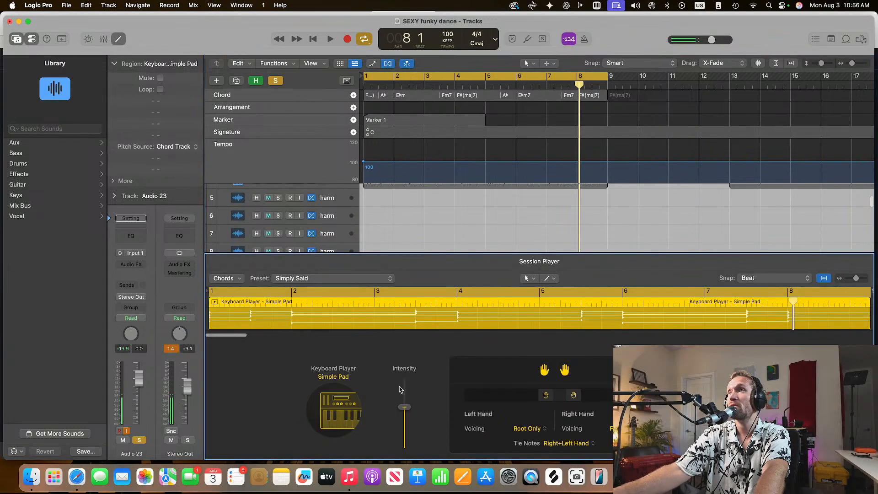
key("e")
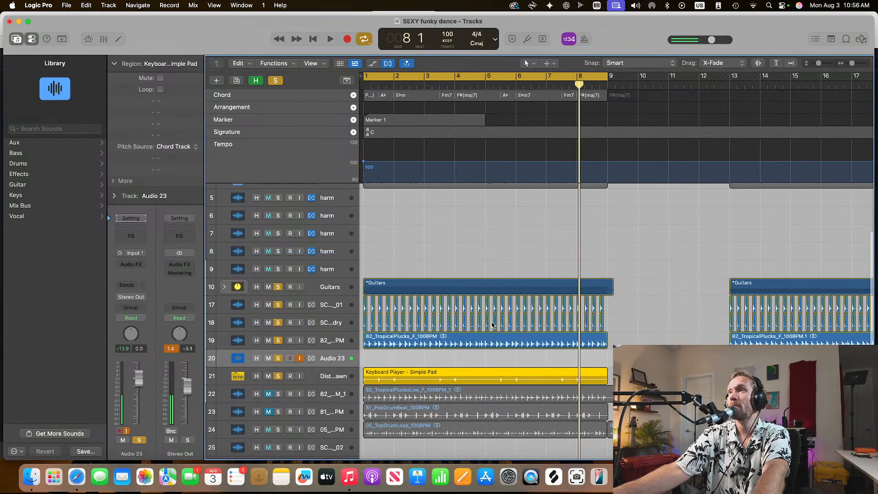
Create one Keyboard Player Session Player track in the Freely style and close its editor
left_click(215, 82)
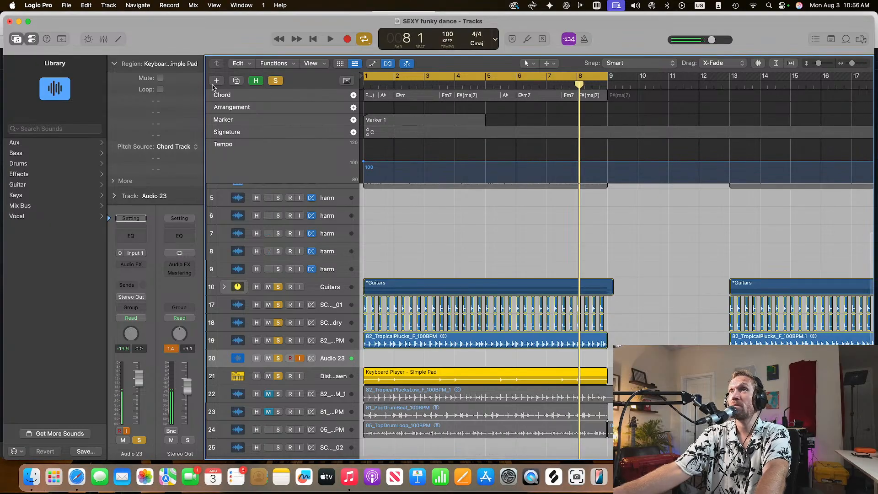
left_click(242, 266)
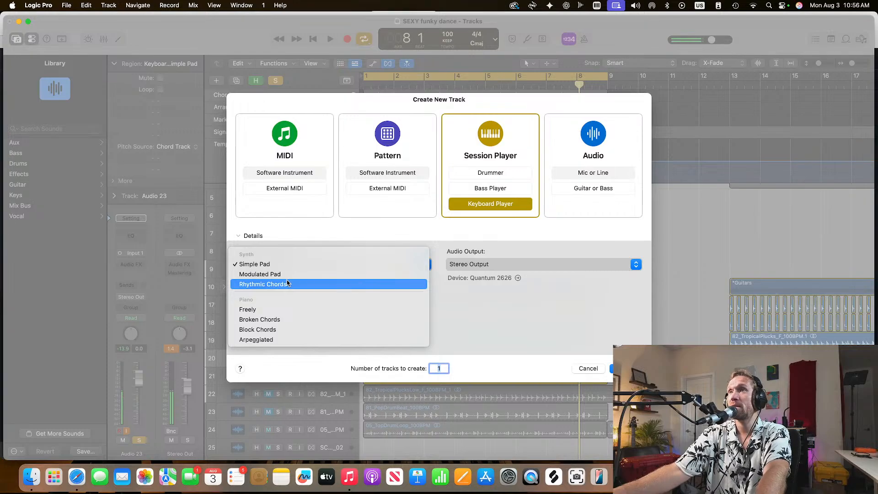
left_click(286, 311)
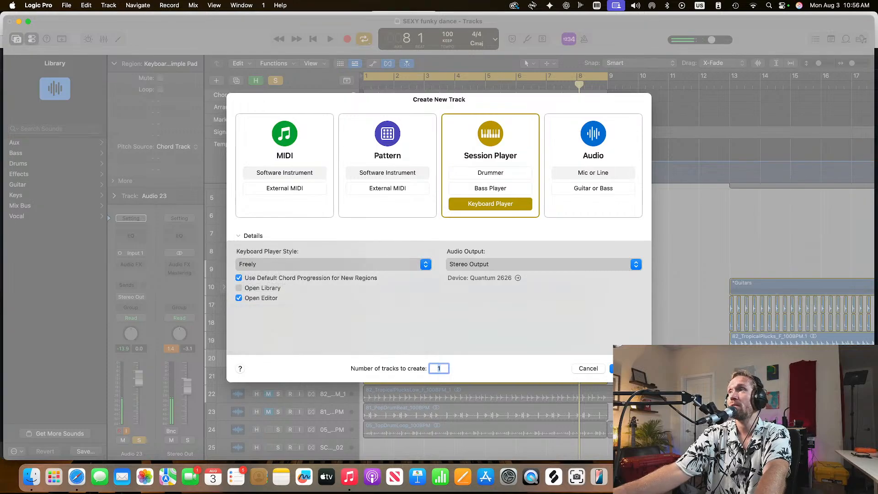
key("Return")
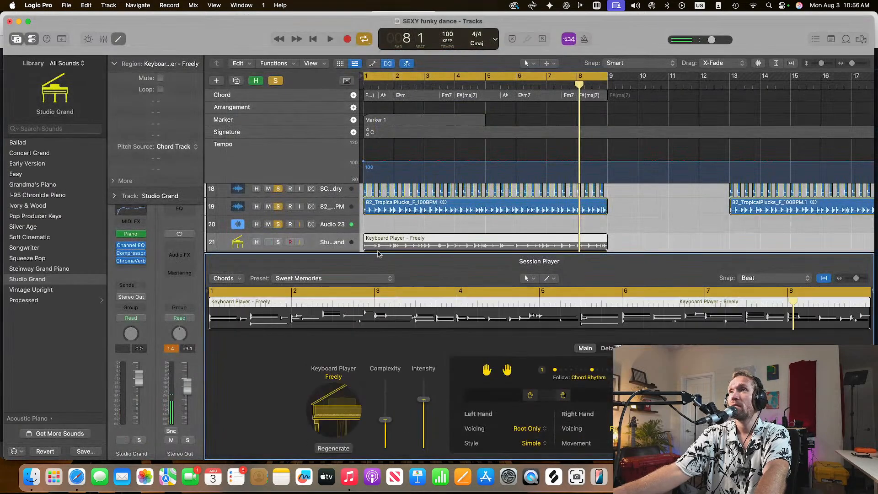
left_click_drag(364, 254, 430, 420)
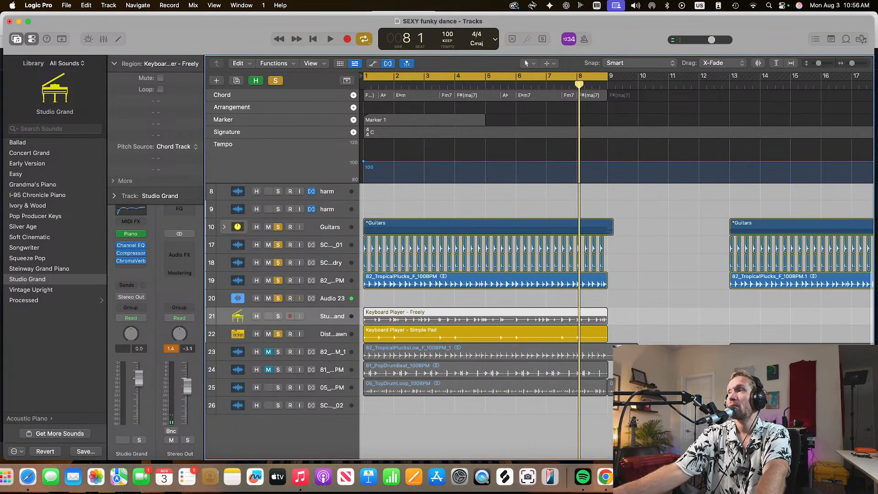
Switch to Chrome to check the YouTube Studio live stream, and return to the Logic Pro project
left_click(823, 476)
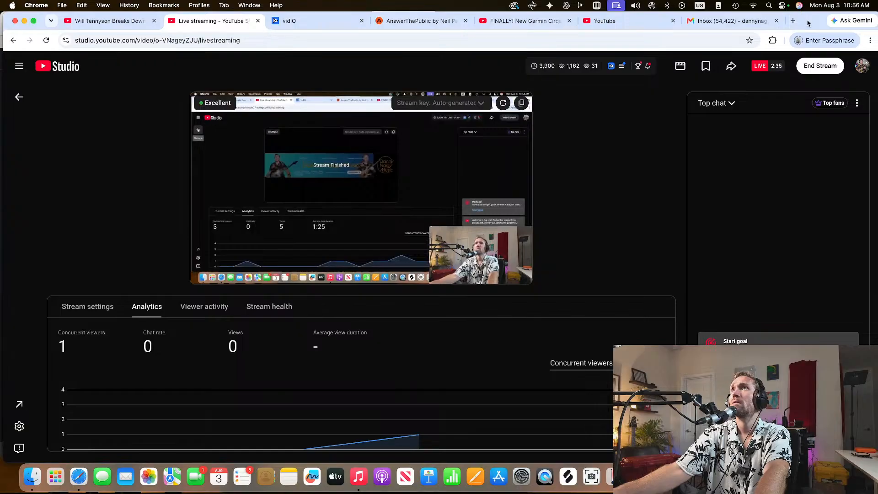
key("super+m")
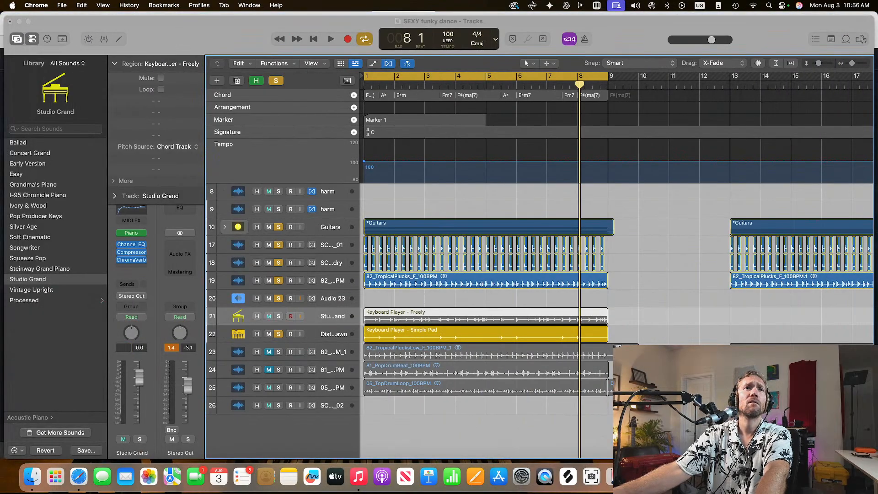
left_click(527, 322)
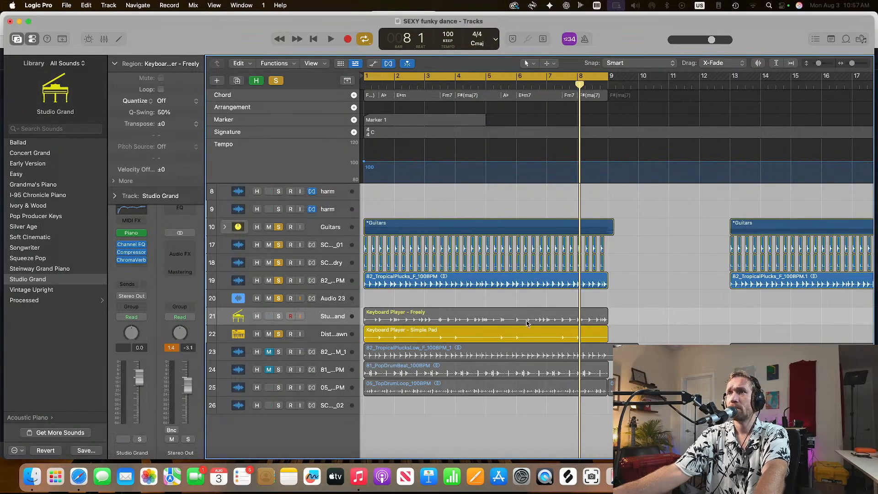
Solo the Studio Grand piano track, make Audio 23 the active track again, and clear all track solos
left_click(278, 317)
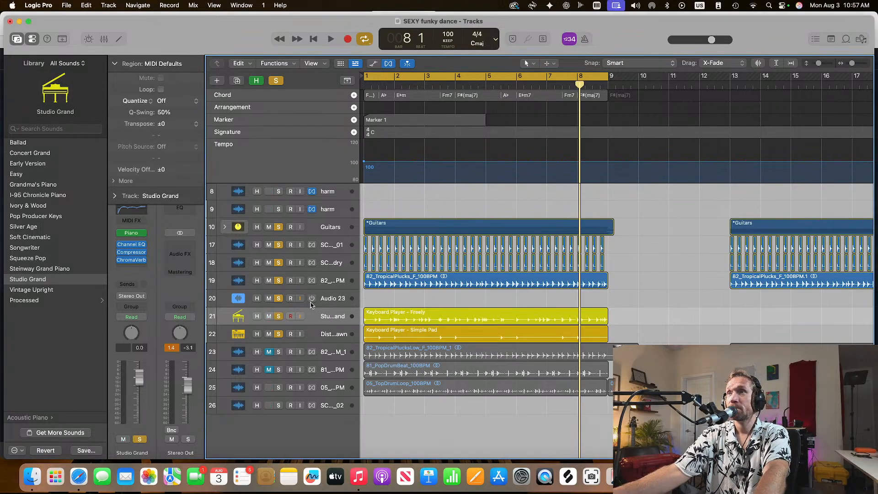
left_click(310, 303)
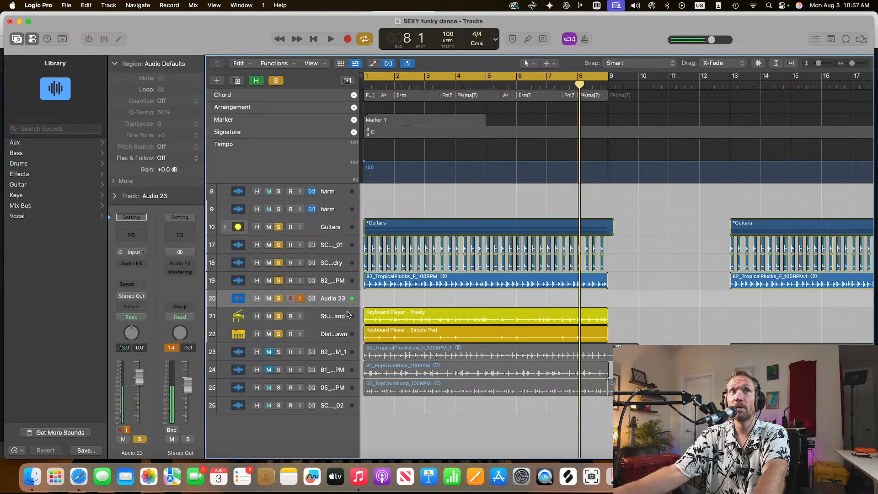
left_click(405, 318)
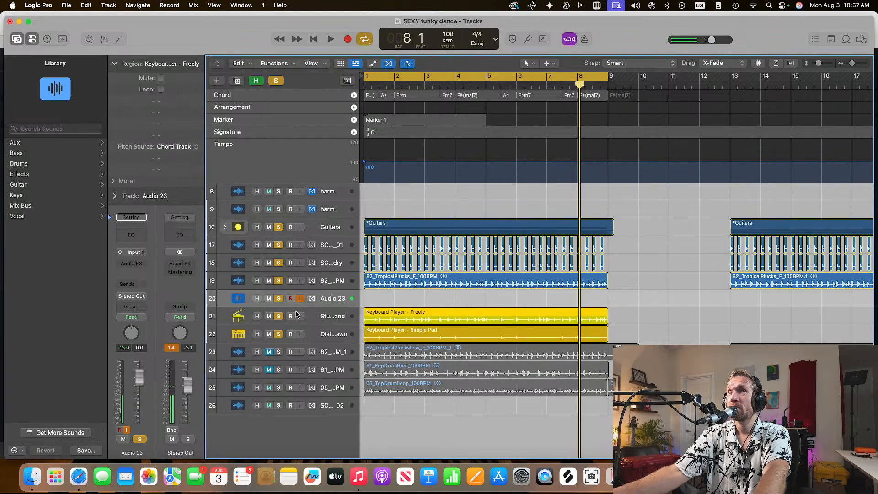
left_click(276, 81)
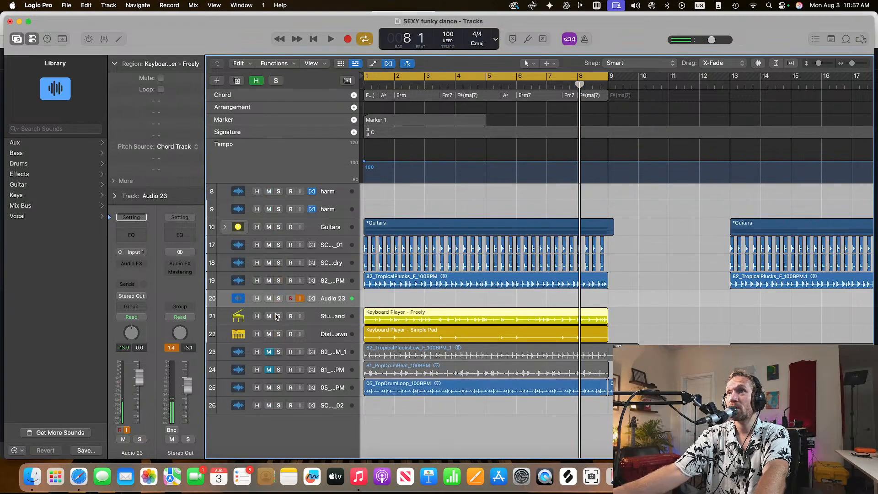
Solo the Studio Grand track and play its part from the beginning of the project
left_click(278, 316)
key("Return")
key("space")
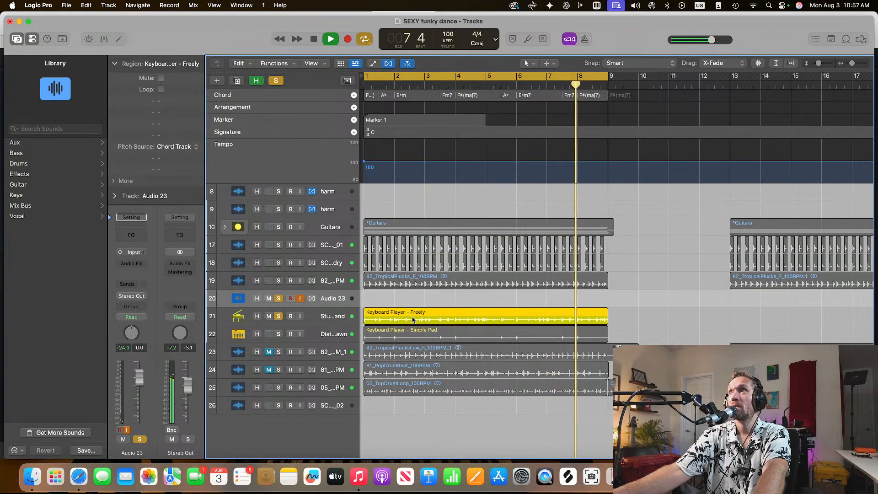
key("space")
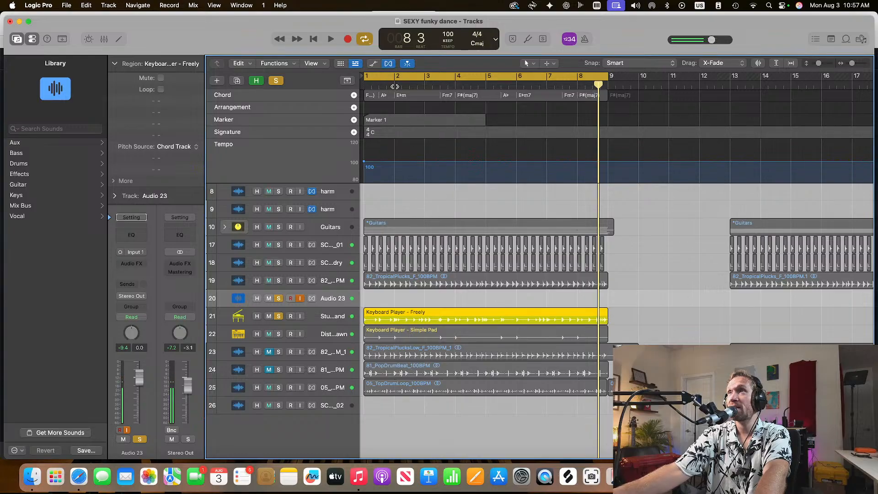
Examine the left-hand voicing options of the Keyboard Player - Freely region in its Session Player editor, leaving the setting as it is
left_click_drag(852, 64, 854, 64)
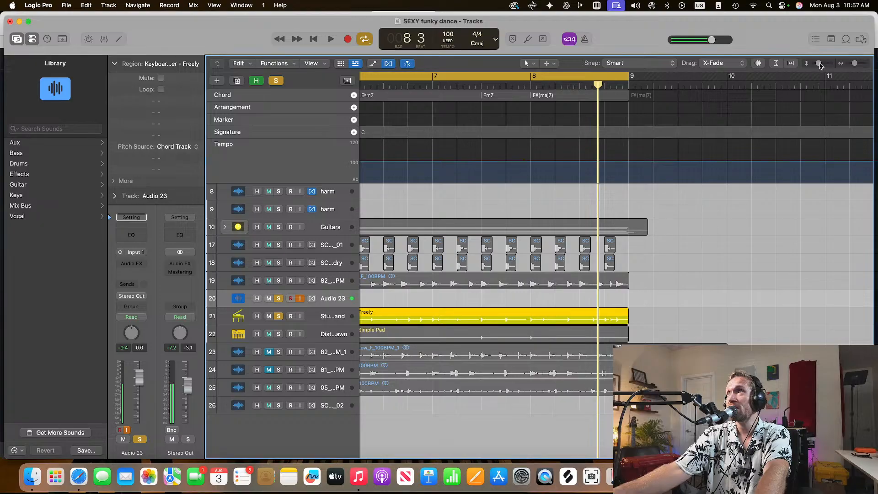
left_click_drag(818, 64, 856, 63)
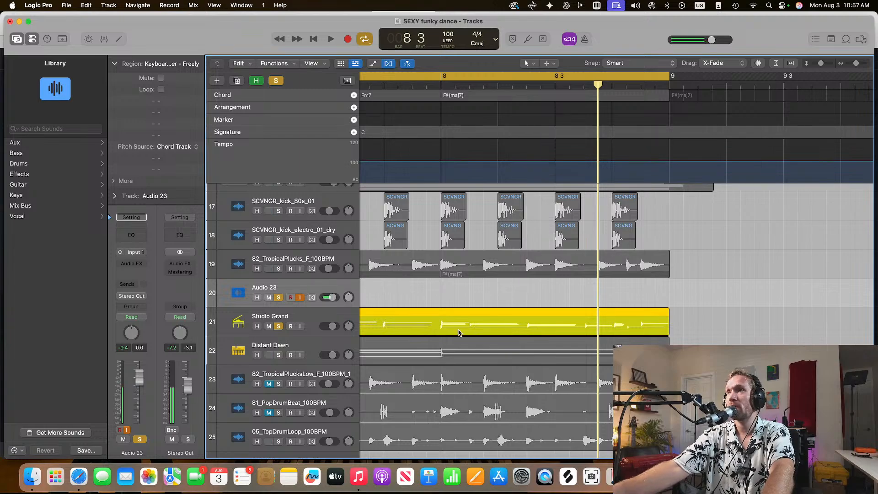
scroll(448, 272, "left", 15)
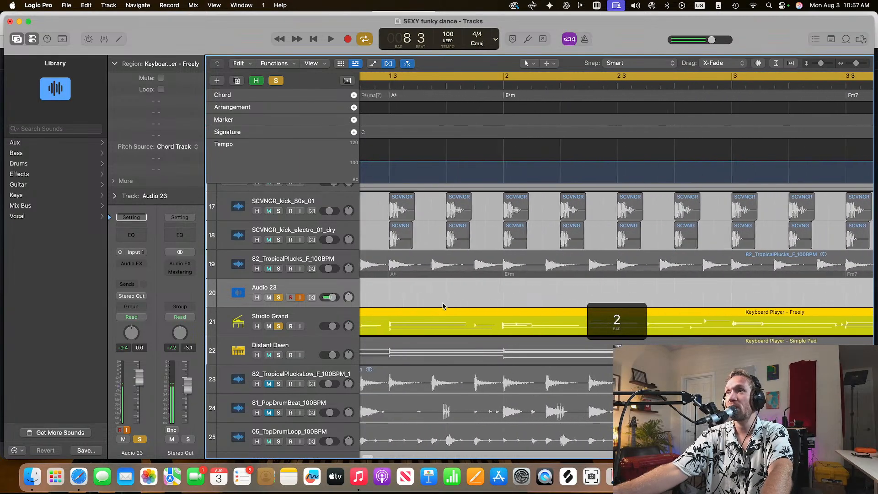
scroll(443, 309, "left", 3)
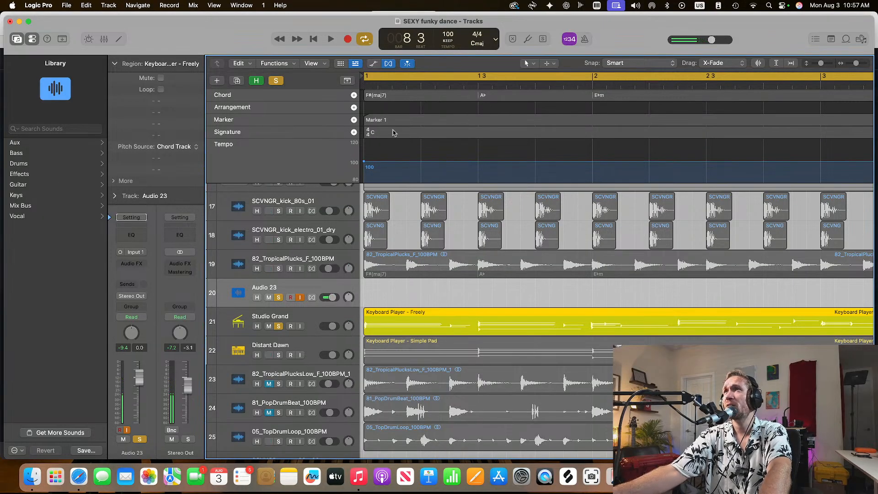
double_click(427, 333)
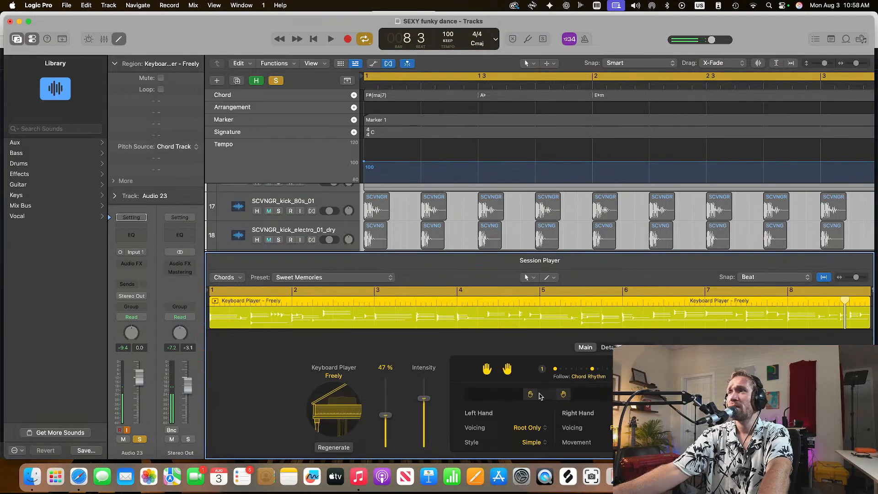
left_click(530, 427)
key("Escape")
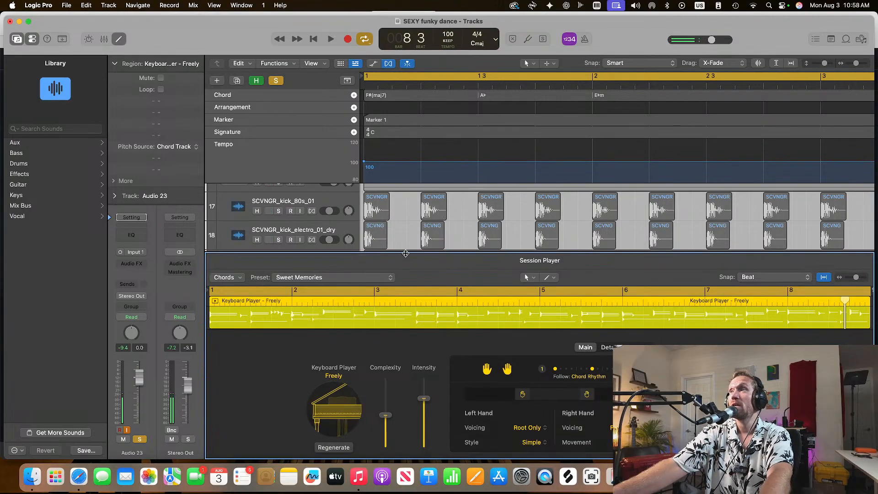
key("e")
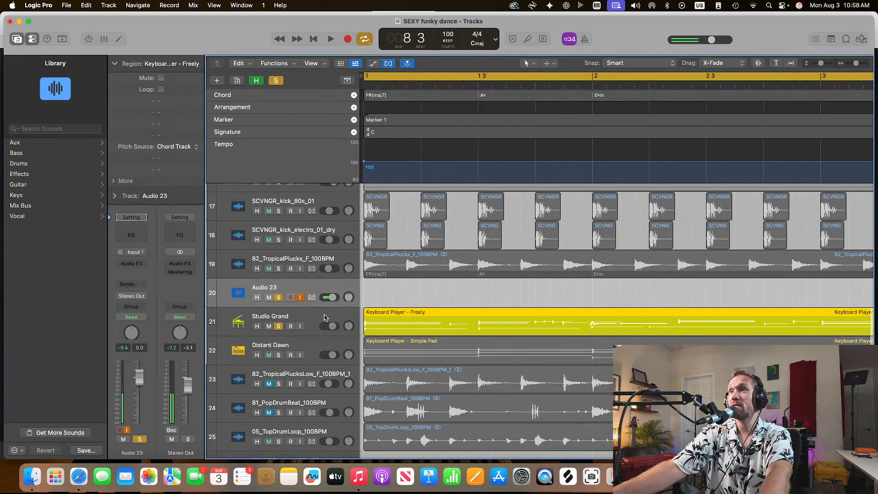
Play the piano part from the start and raise the Freely region's complexity slightly during playback
key("space")
key("space")
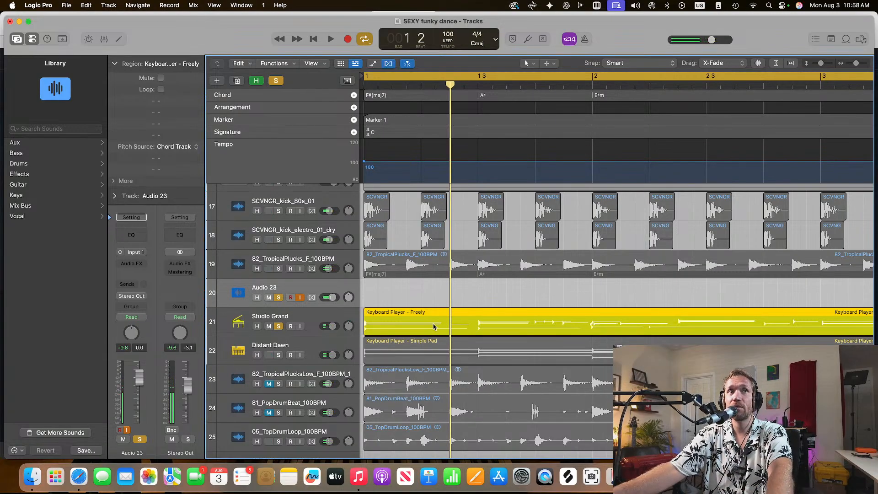
key("space")
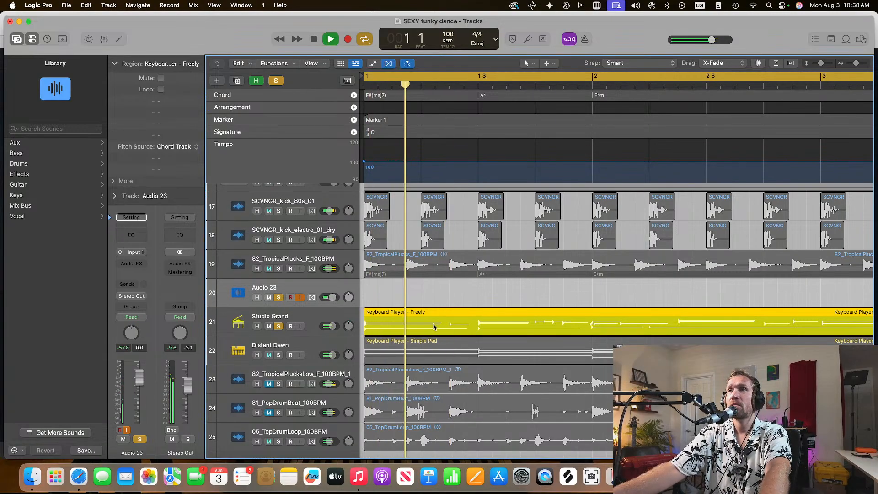
key("e")
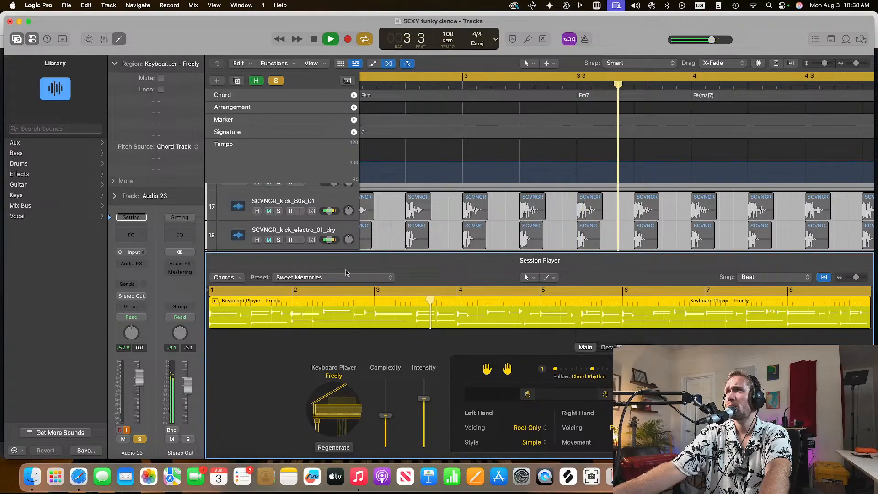
left_click_drag(386, 415, 386, 401)
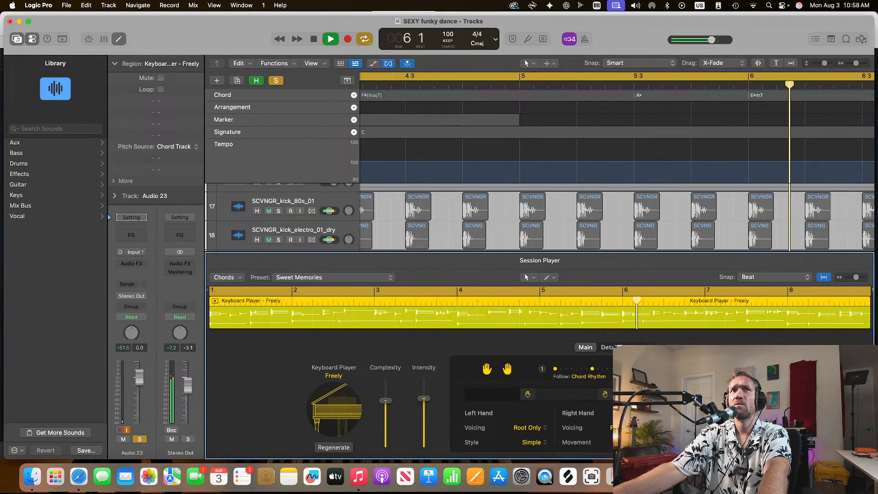
Try the Lullaby preset on the Freely region, look at its chord options, and listen to the part before closing the editor
left_click(330, 277)
left_click(328, 239)
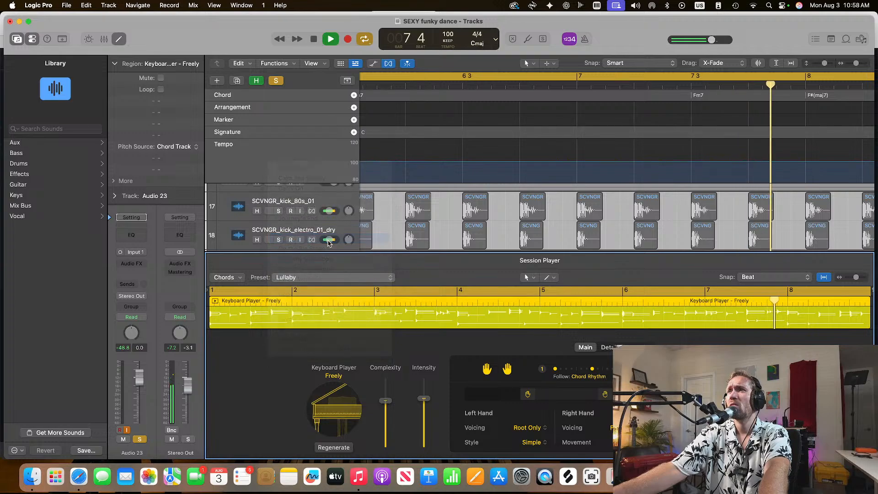
key("space")
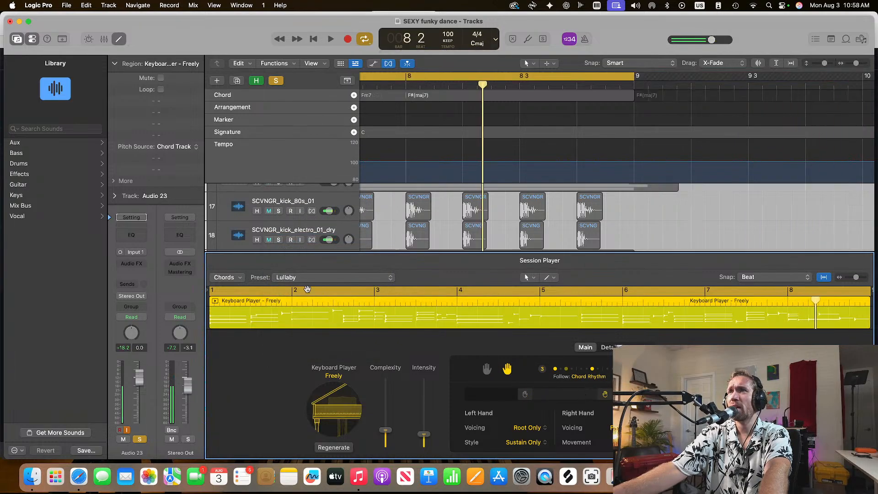
left_click(240, 277)
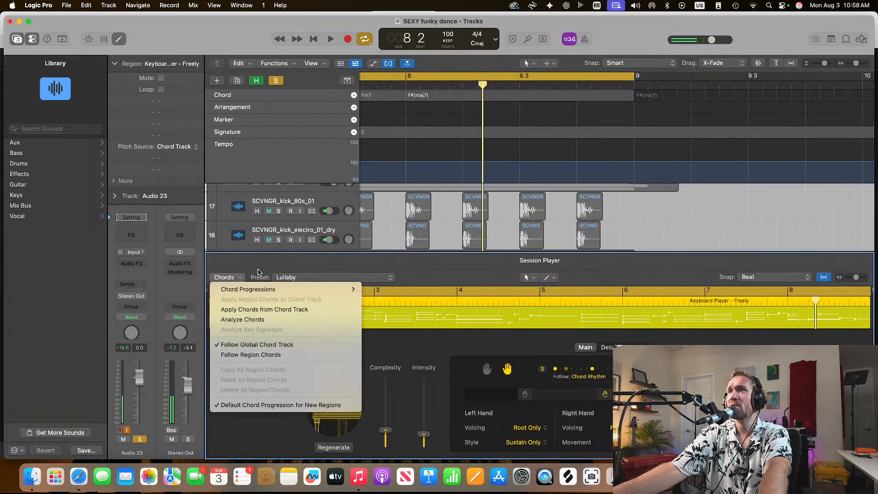
left_click(258, 273)
key("space")
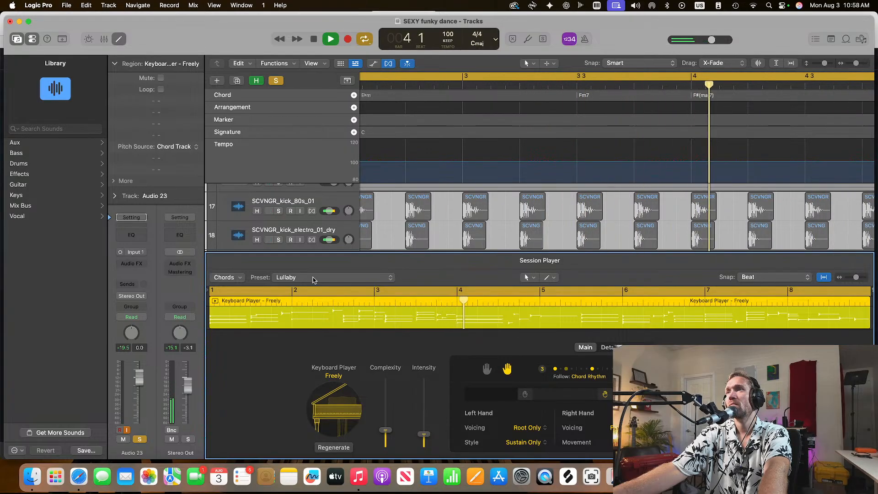
key("space")
key("e")
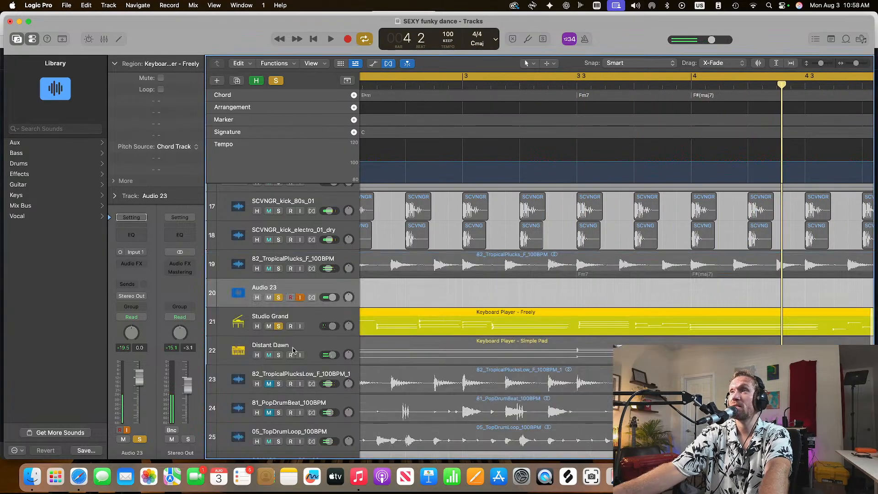
Solo the Distant Dawn track as well and play both keyboard parts together from the beginning
left_click(279, 355)
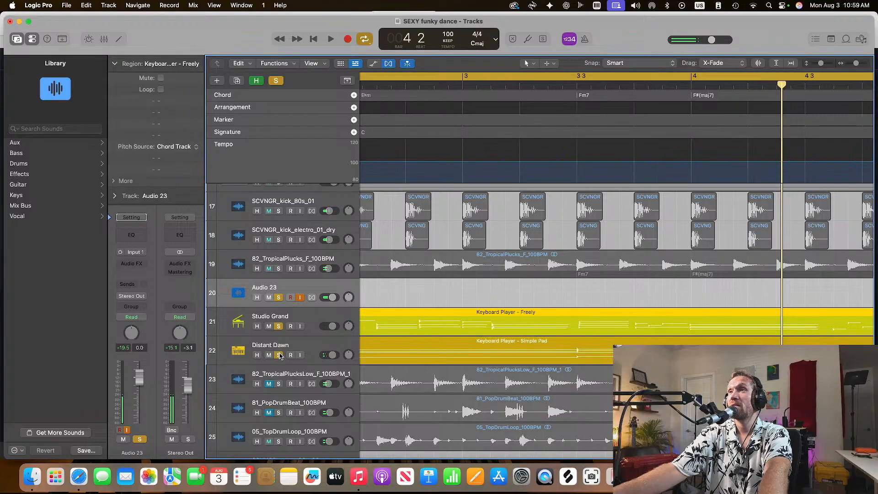
key("Return")
key("space")
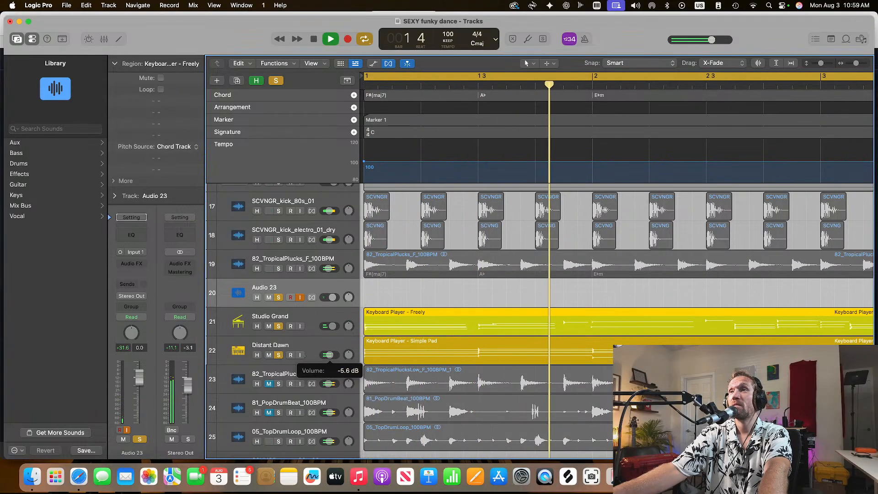
key("space")
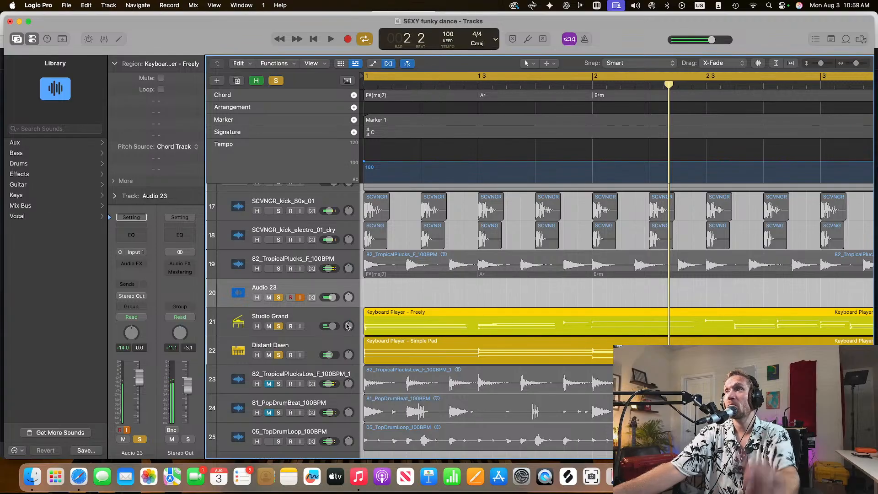
Apply the Gentle Ballad preset to the Keyboard Player - Freely region and raise its intensity slightly during playback
double_click(420, 323)
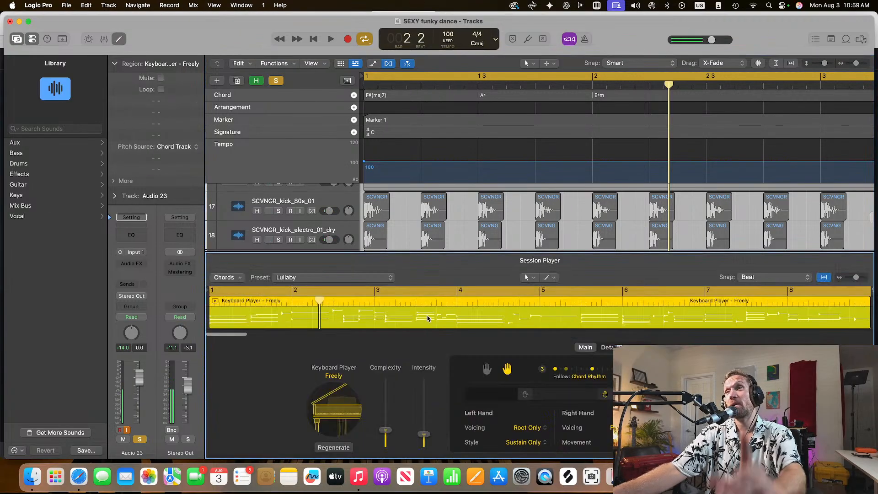
left_click(307, 277)
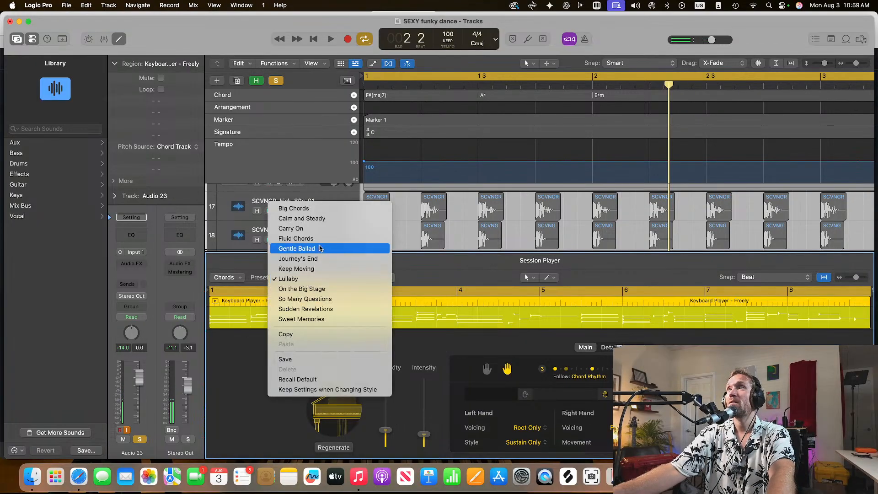
left_click(311, 247)
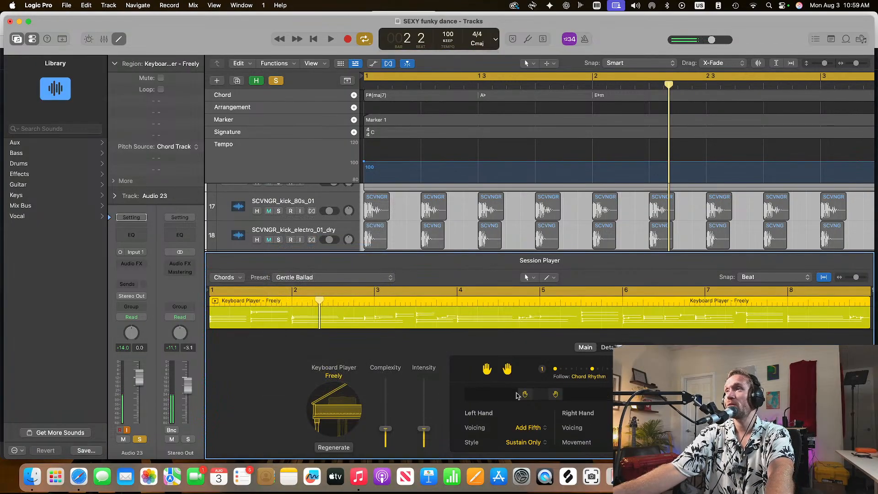
key("space")
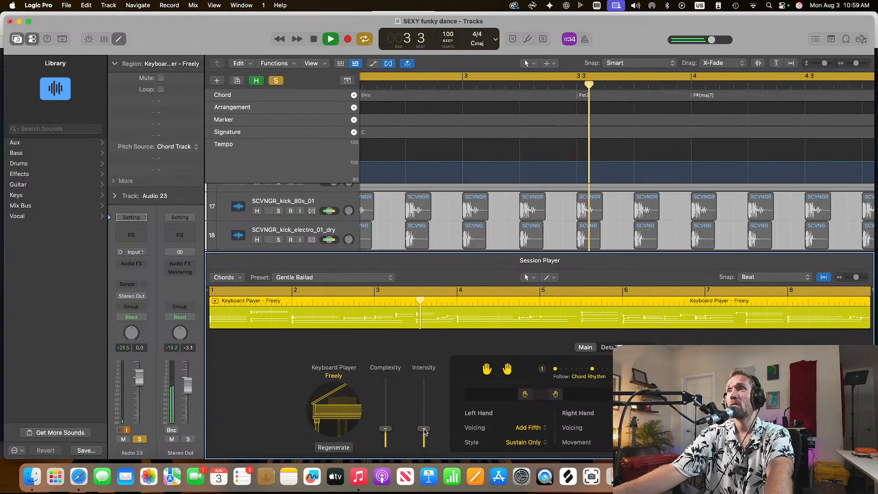
mouse_move(424, 430)
left_mouse_down()
mouse_move(423, 402)
mouse_move(424, 422)
left_mouse_up()
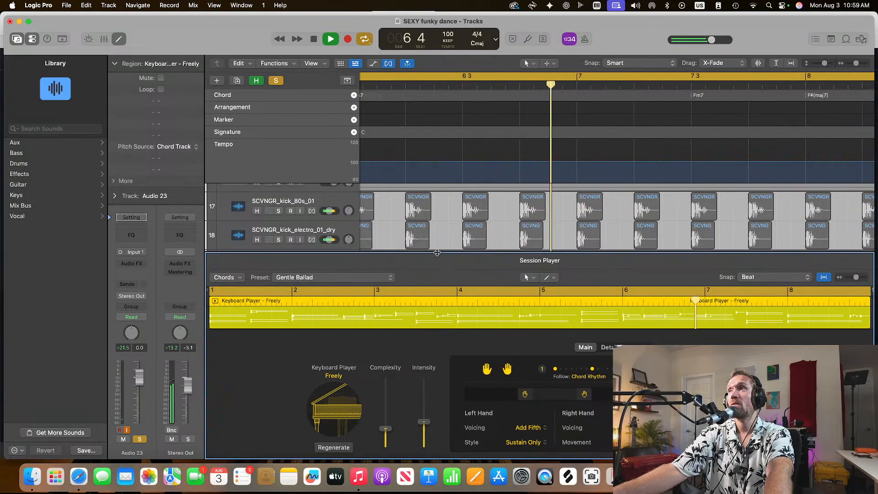
Close the Freely region's editor, remove the solo from the Distant Dawn track, and stop playback
key("e")
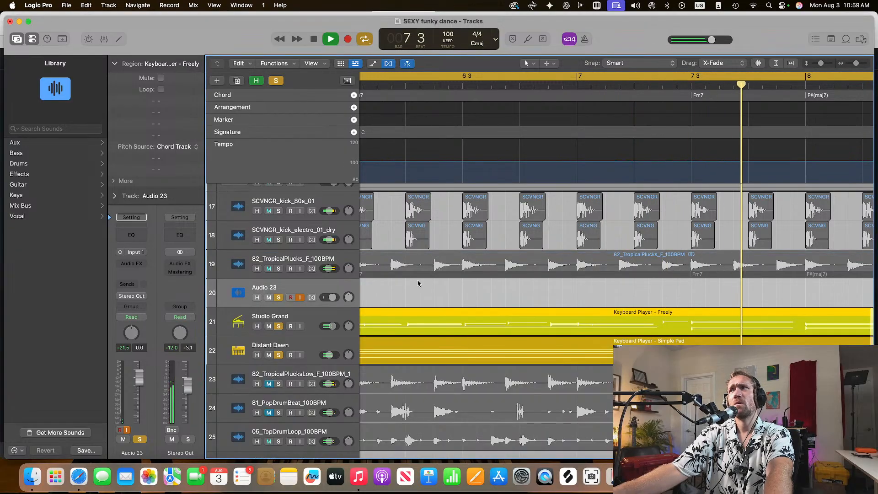
left_click(278, 355)
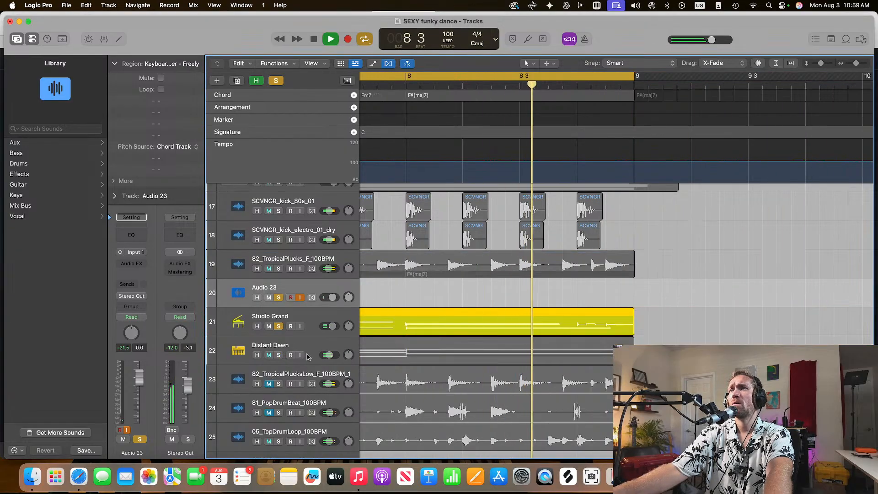
key("space")
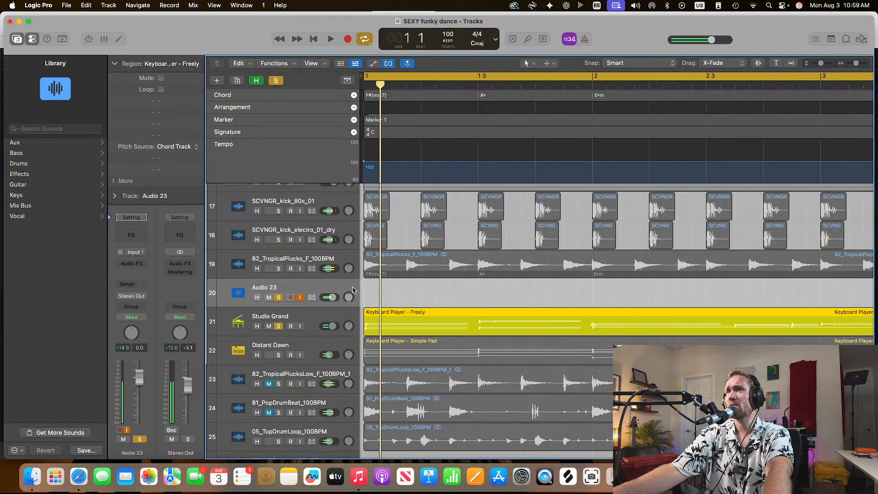
Listen to the Studio Grand piano part, deselect its region, and replay the part from bar 4
left_click(419, 305)
left_click(417, 310)
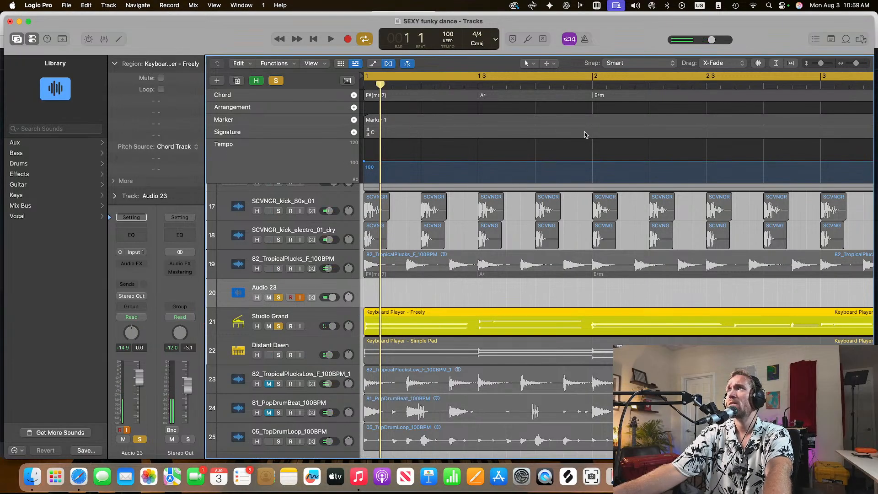
key("space")
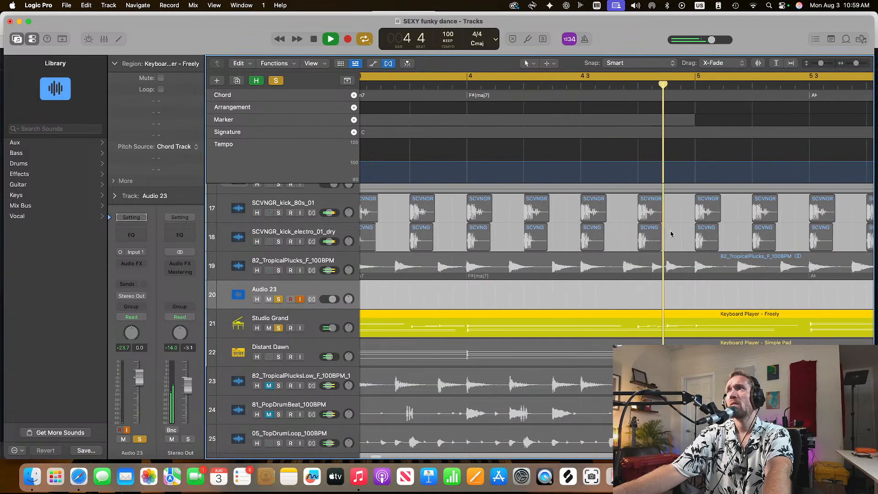
key("space")
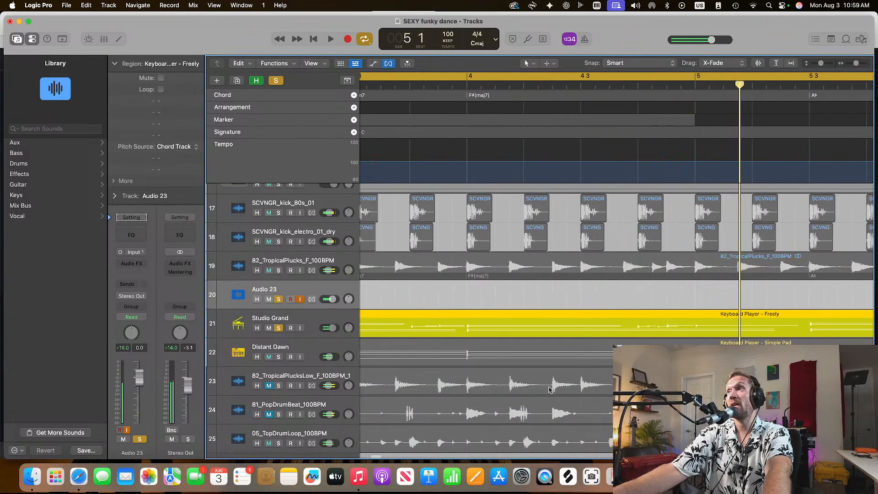
left_click(653, 303)
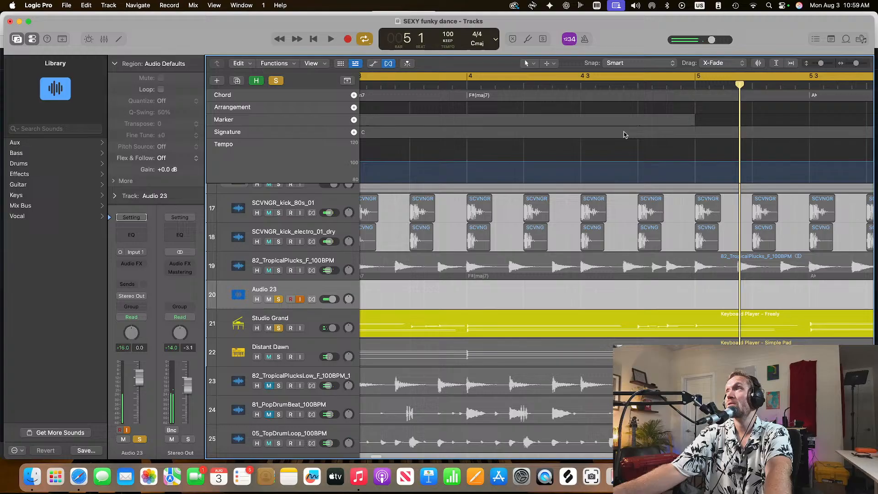
left_click(464, 90)
key("space")
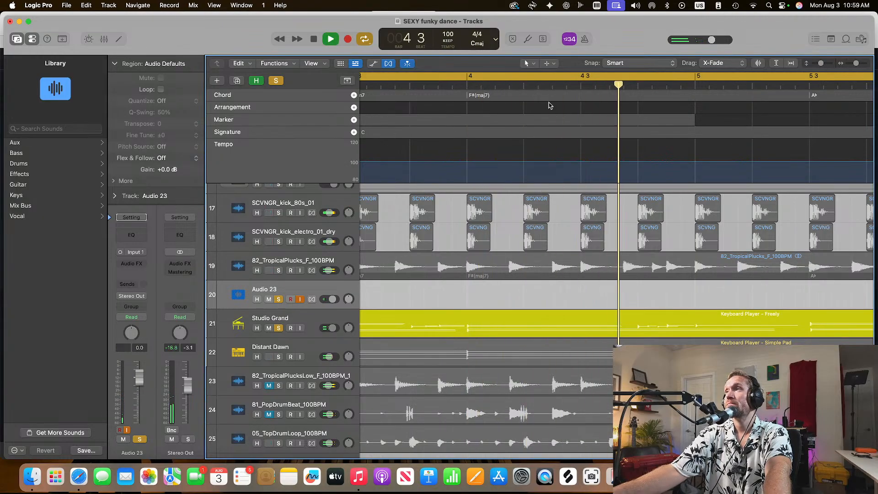
scroll(602, 191, "right", 1)
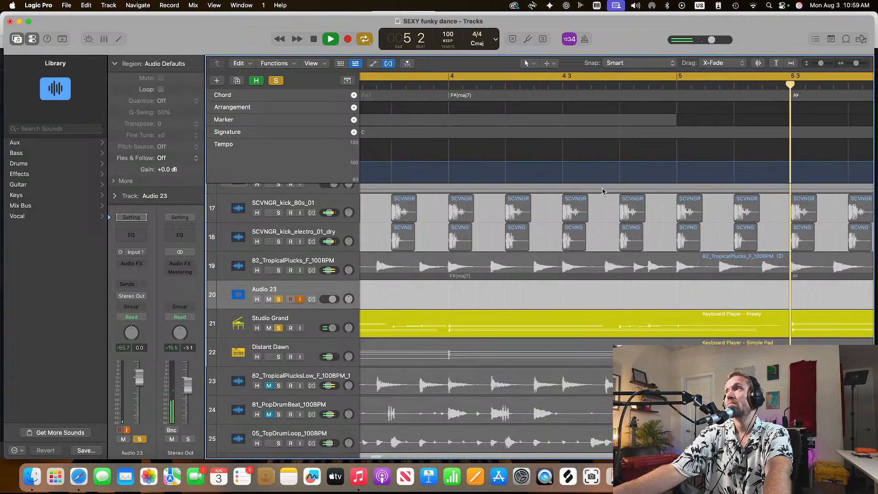
Select the Keyboard Player - Freely region while listening to the soloed Studio Grand part, and stop playback
scroll(602, 191, "right", 3)
left_click(437, 326)
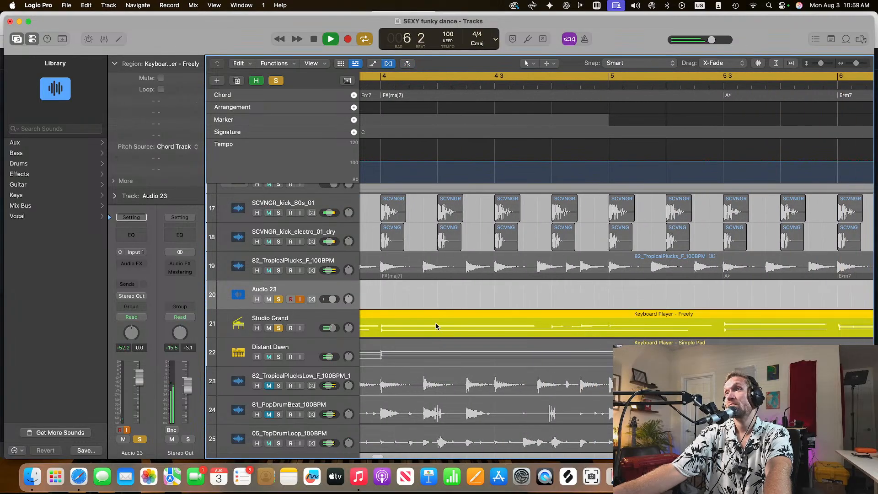
scroll(405, 320, "right", 10)
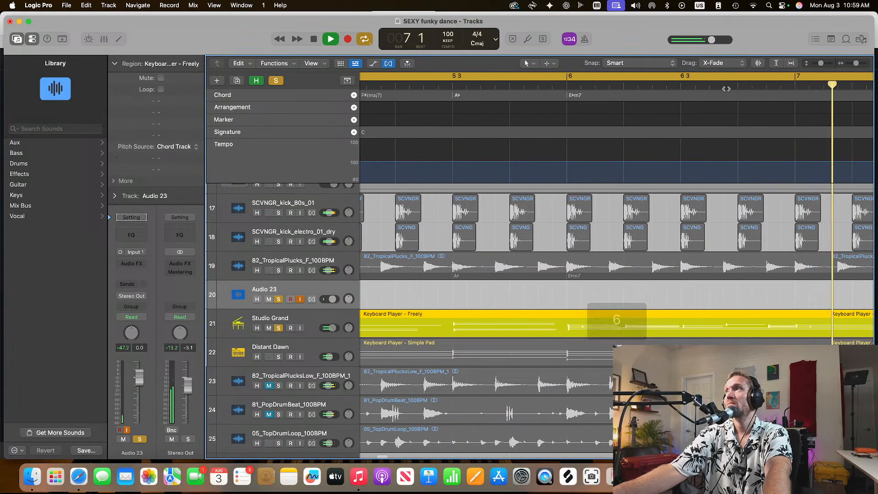
left_click_drag(856, 64, 851, 64)
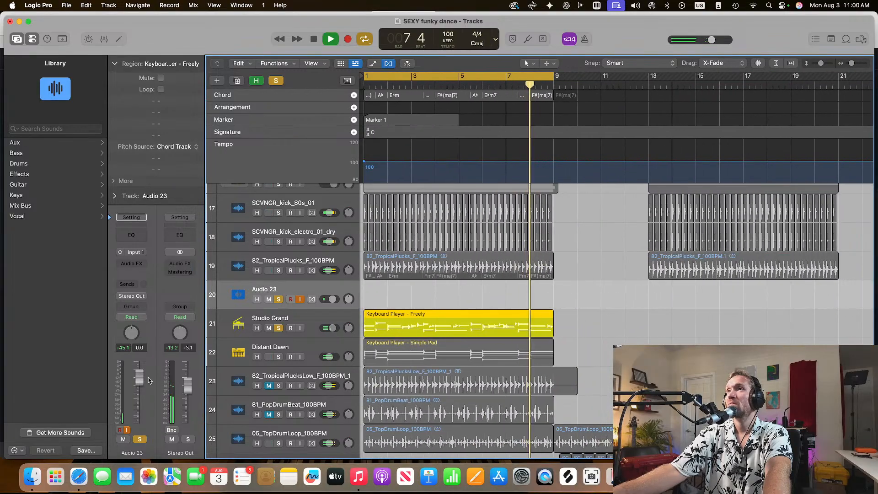
key("space")
Remove the solo from the Studio Grand and Audio 23 tracks and mute Studio Grand
left_click(277, 328)
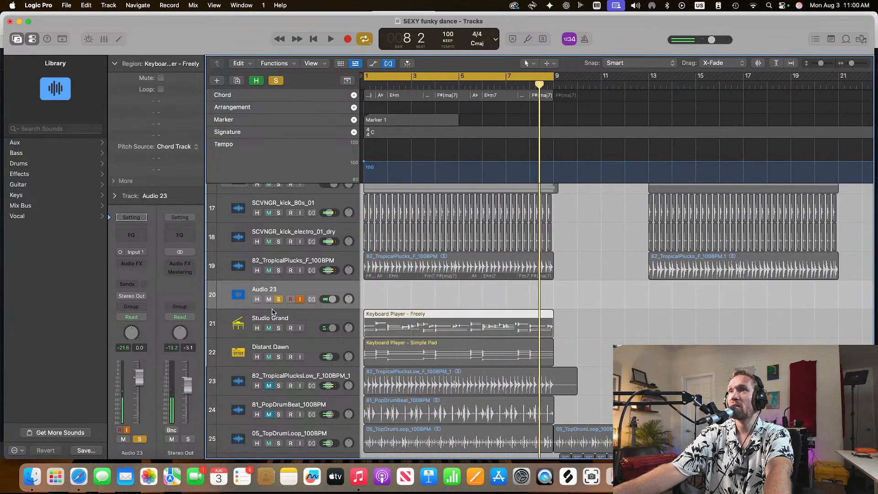
left_click(279, 299)
left_click(279, 299)
left_click(279, 299)
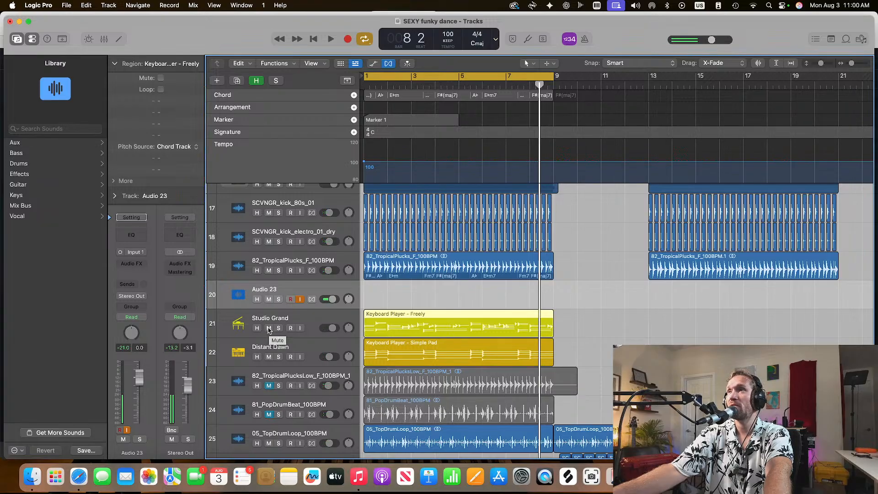
left_click(269, 329)
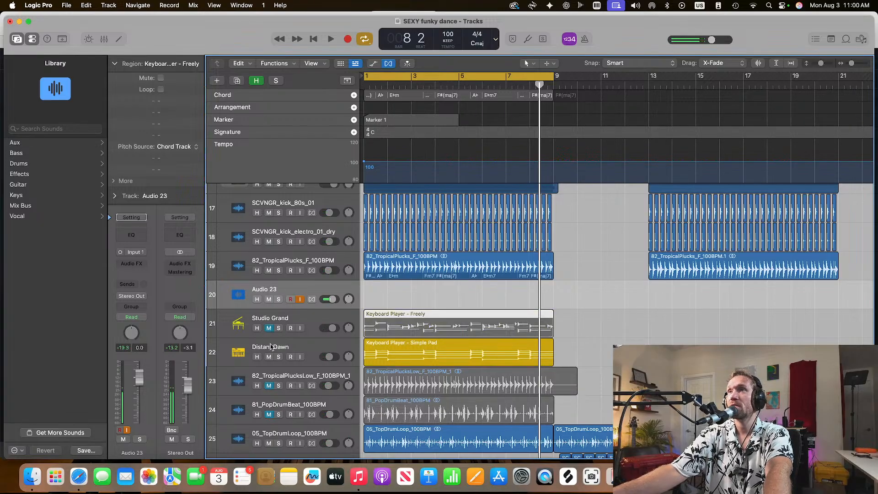
Start playback and solo Guitars and both SCVNGR kick tracks, briefly auditioning the 82_TropicalPlucks_F_100BPM track with them
key("space")
scroll(280, 322, "up", 5)
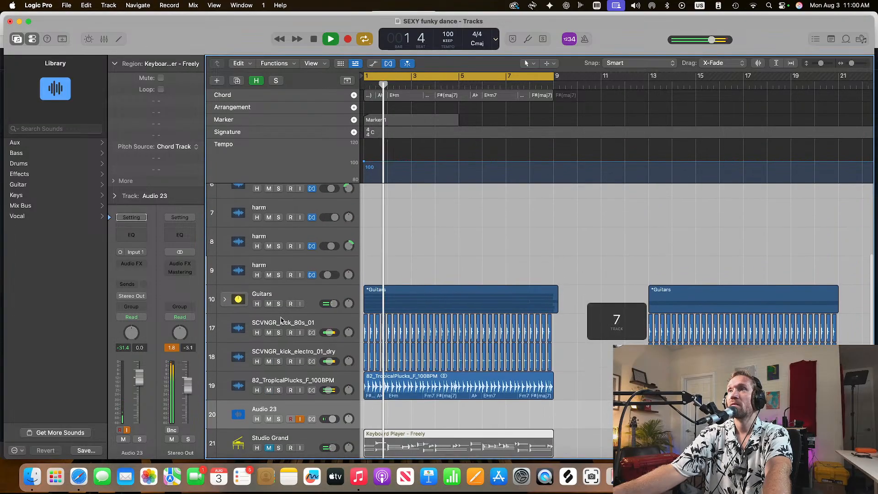
left_click_drag(279, 304, 279, 361)
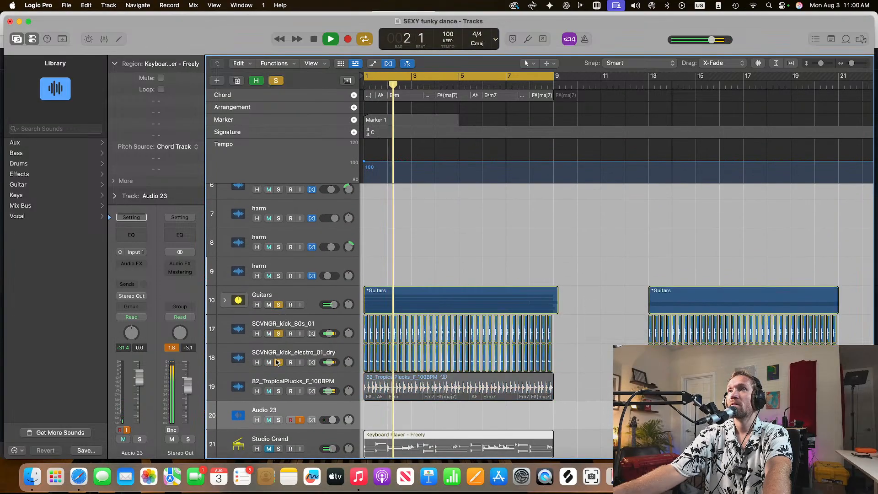
left_click(279, 391)
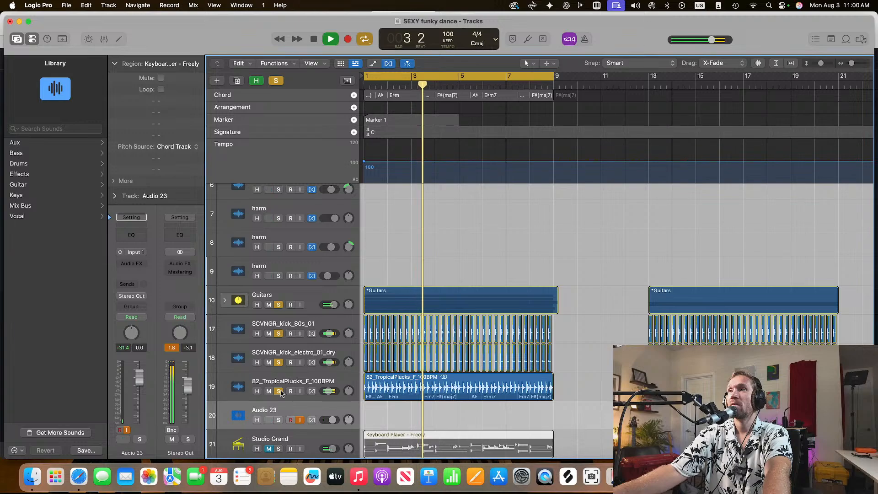
left_click(279, 391)
scroll(280, 396, "down", 4)
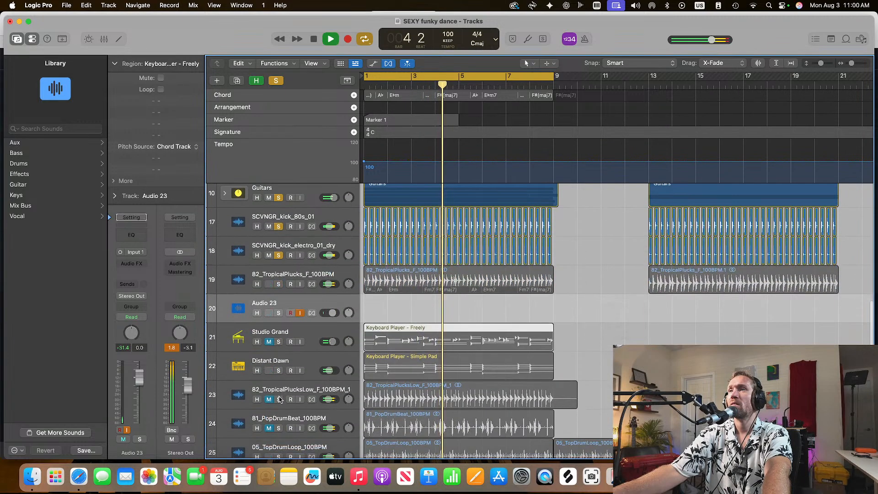
Add the Distant Dawn and bs tracks to the soloed group and stop playback
left_click(279, 370)
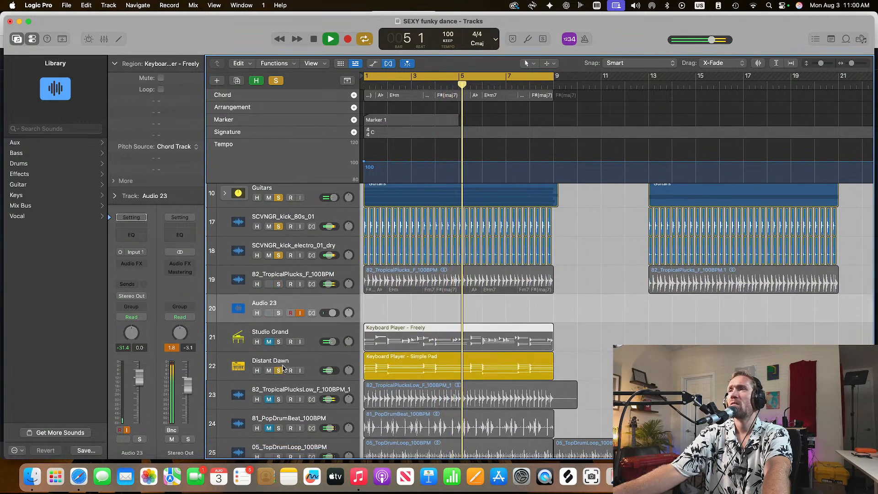
scroll(283, 368, "up", 9)
left_click(278, 202)
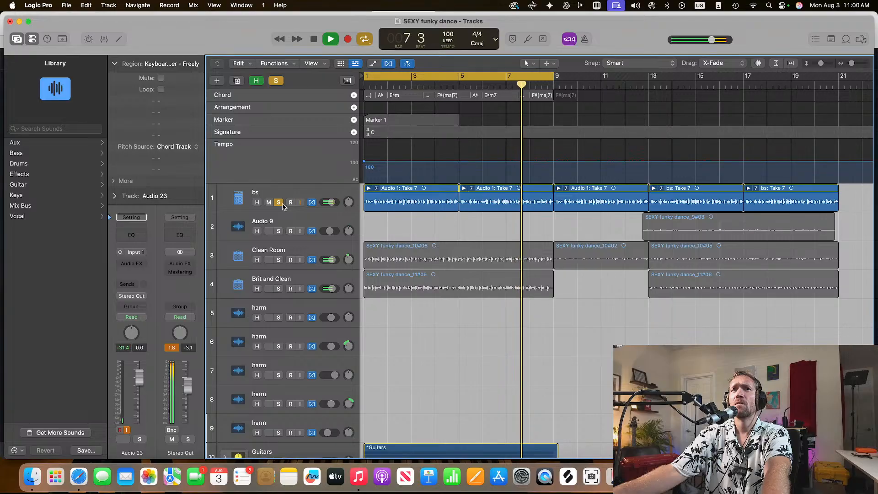
key("space")
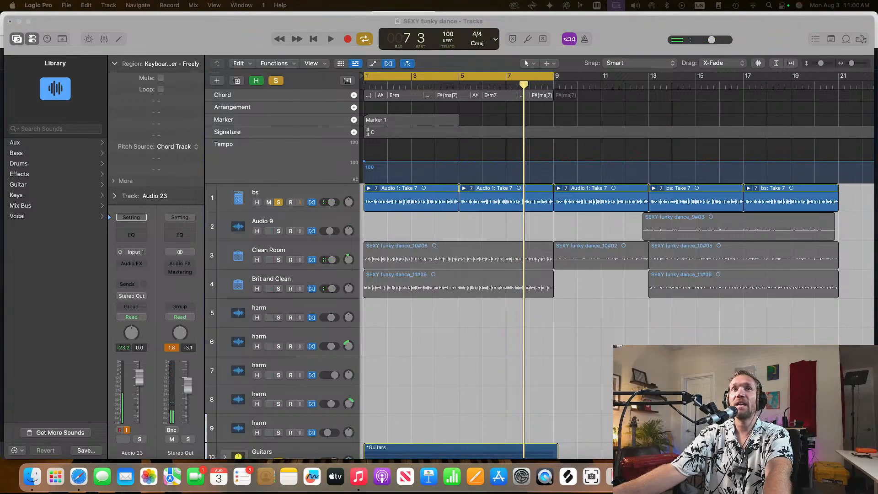
Deselect the Freely region, replay the soloed tracks from the beginning, and stop playback
left_click(418, 339)
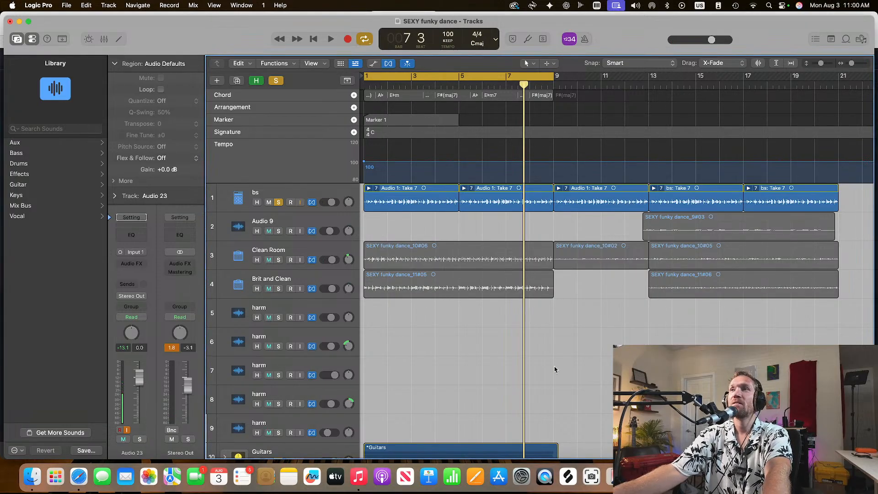
key("space")
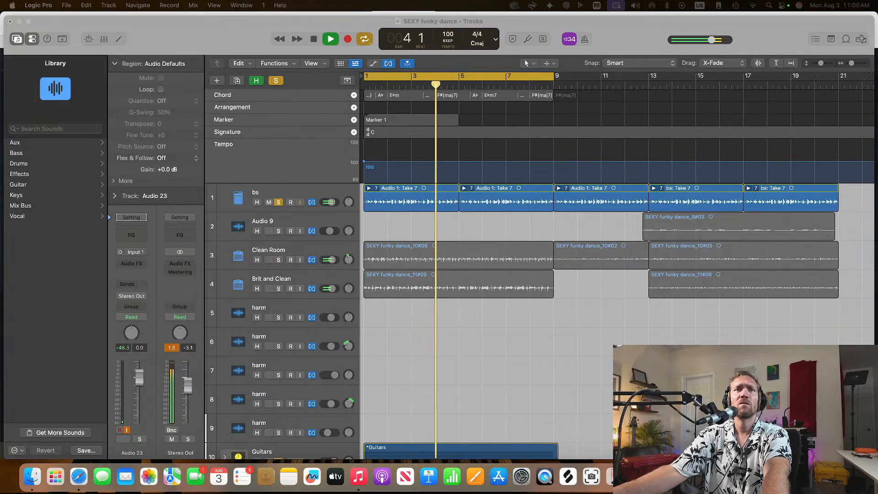
left_click(427, 359)
key("space")
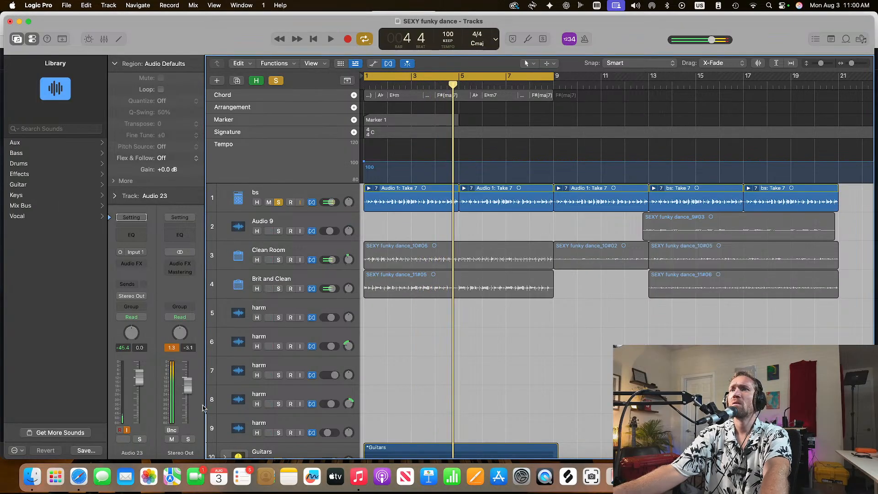